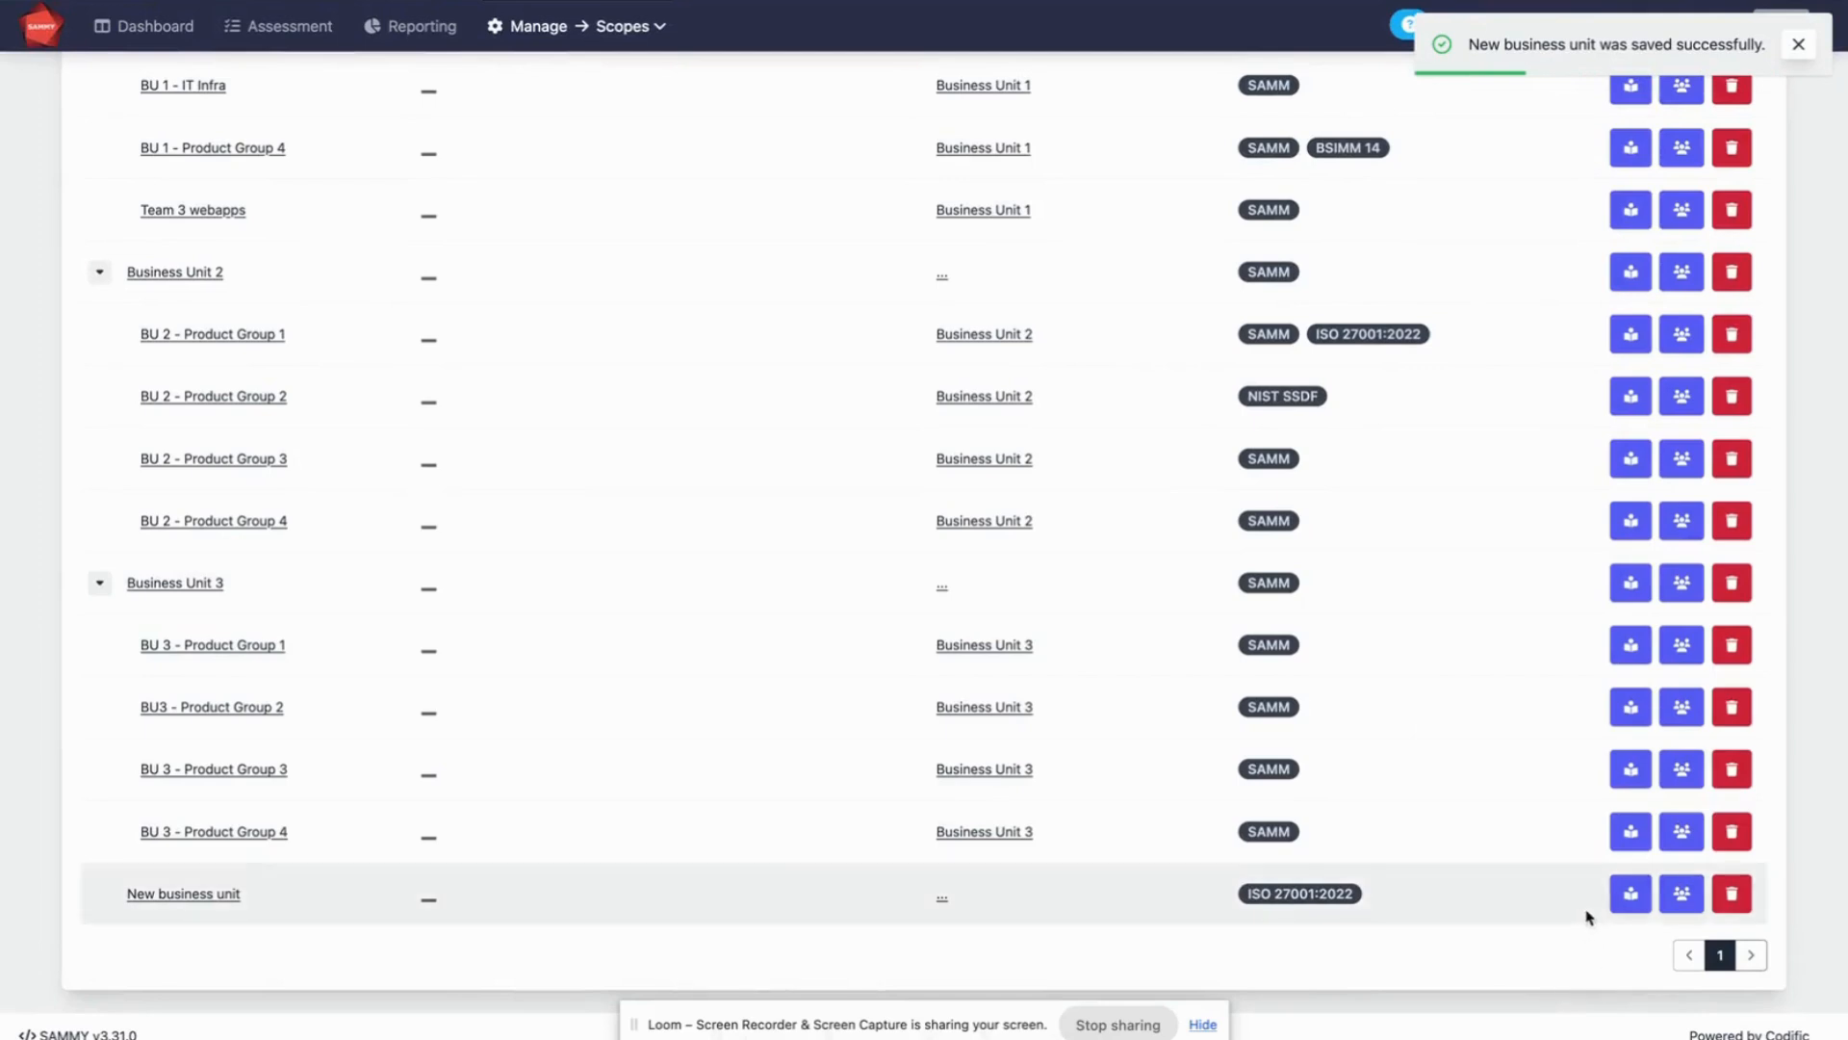
Switch to the ISO 27001:2022 assessment of "New business unit" and open its dashboard
click(1631, 895)
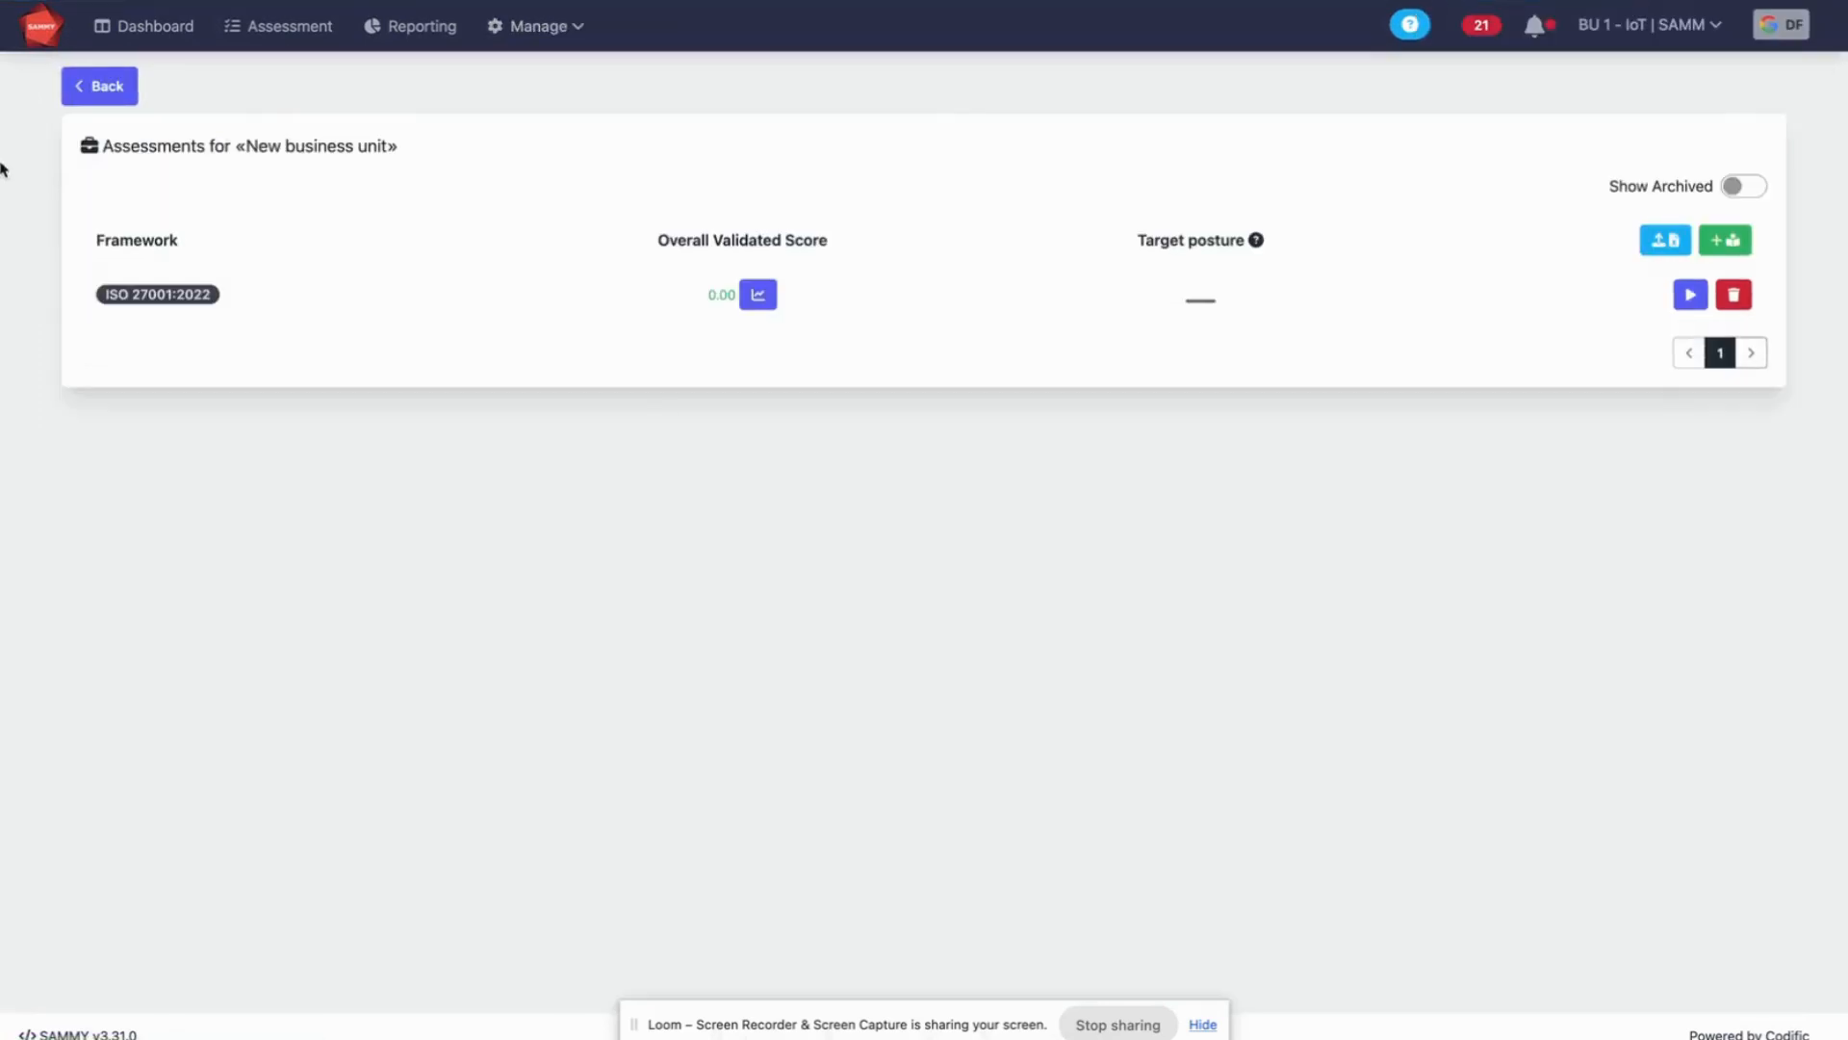
click(1693, 294)
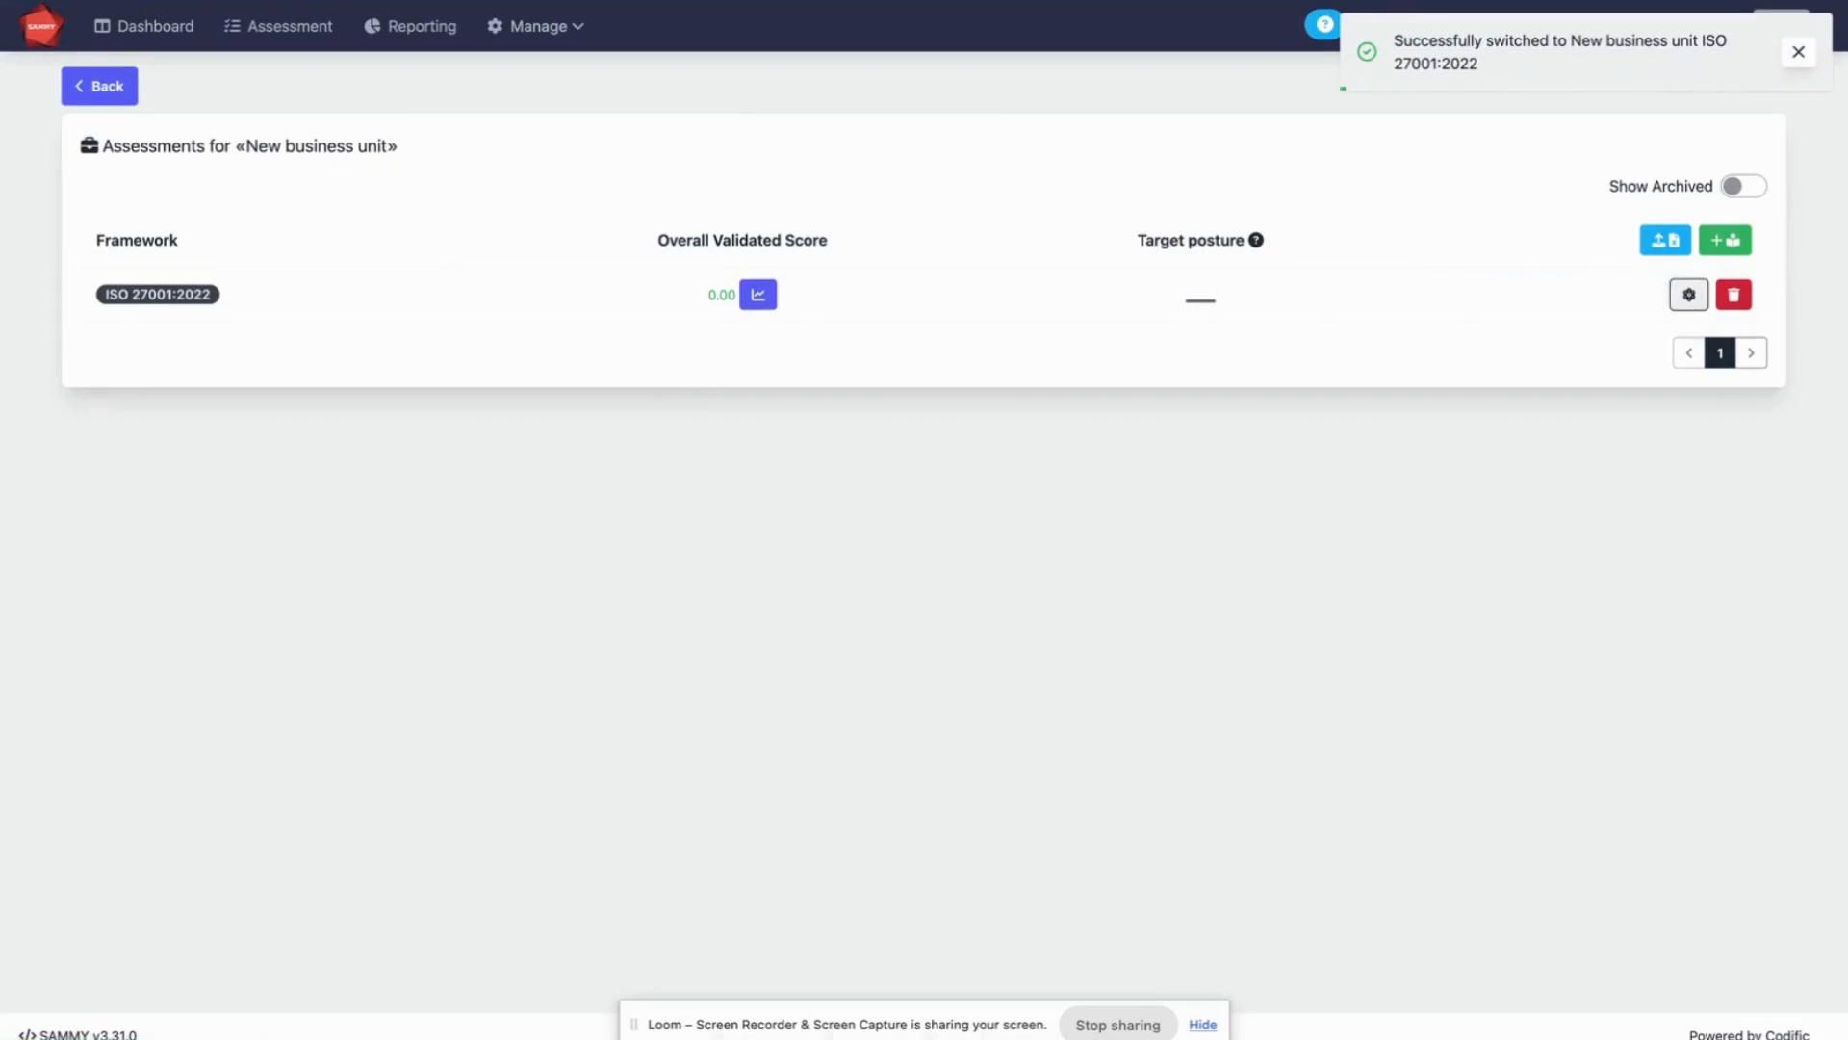
click(140, 29)
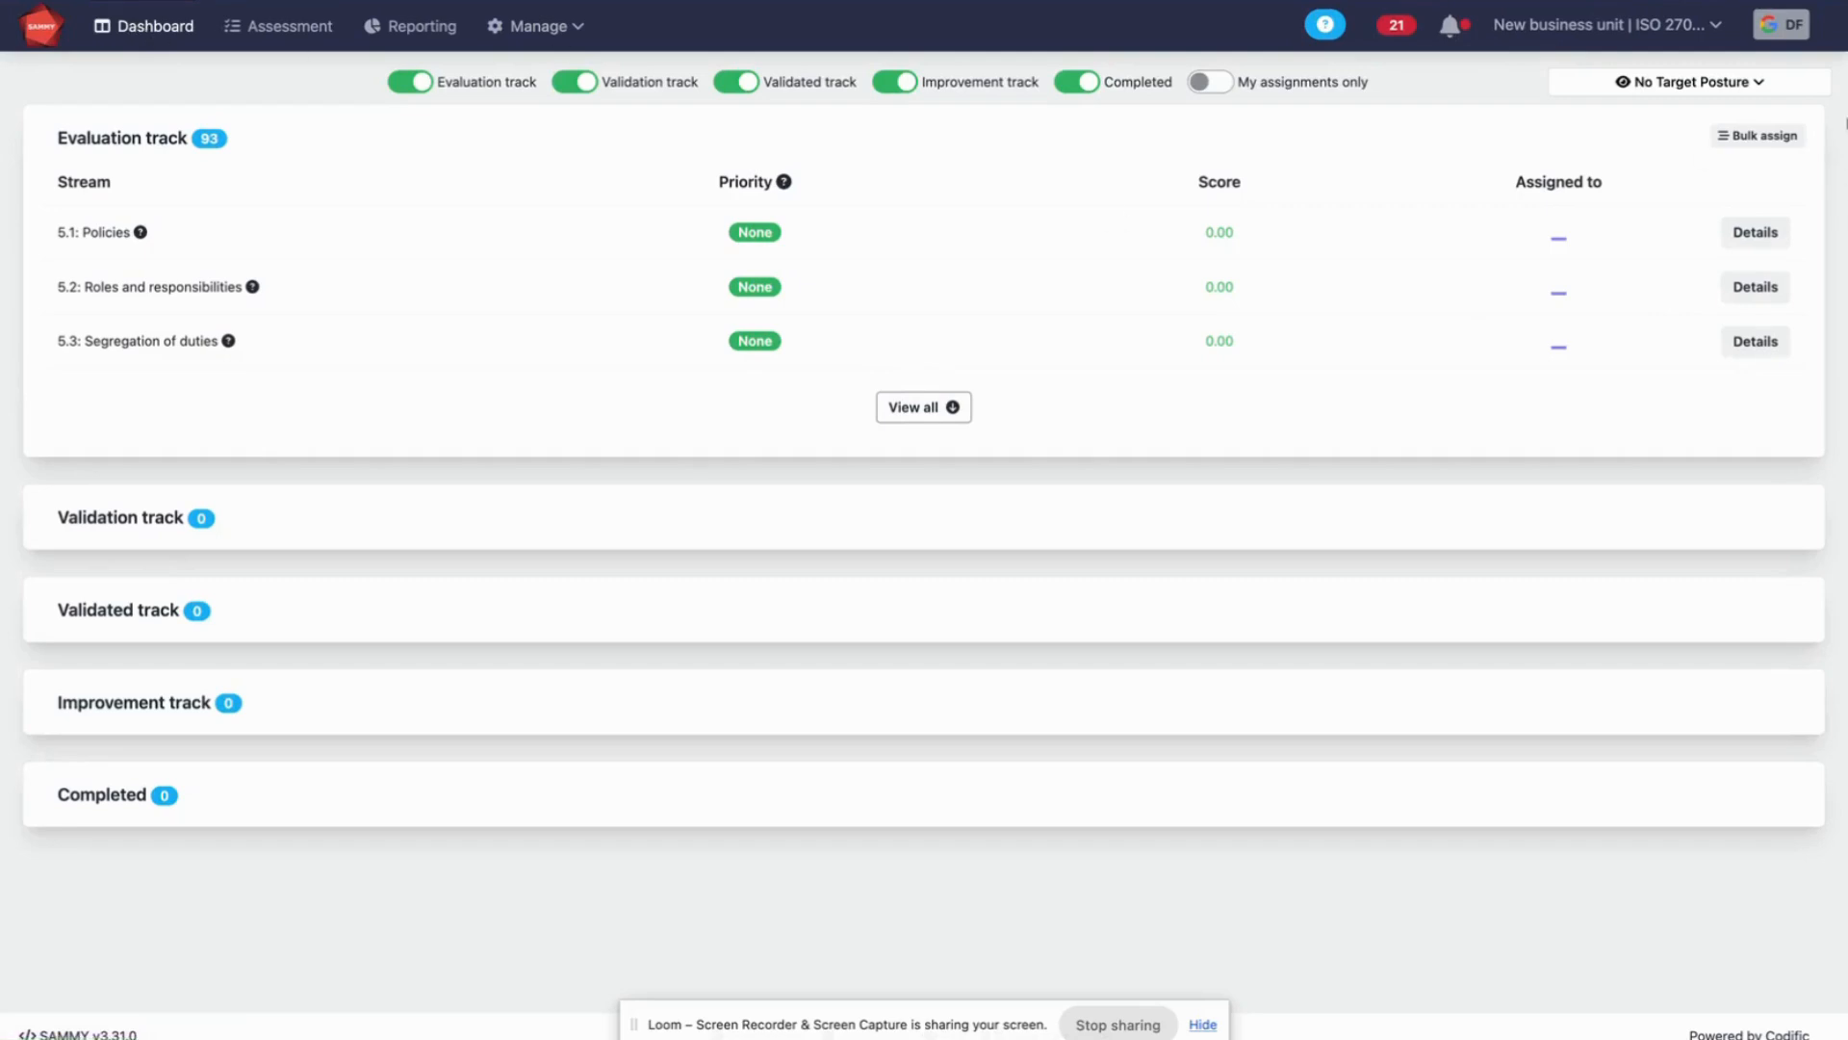
Select streams 8.24 Use of cryptography, 8.25 Secure development life cycle and 8.26 Application security requirements for bulk assignment
click(1785, 146)
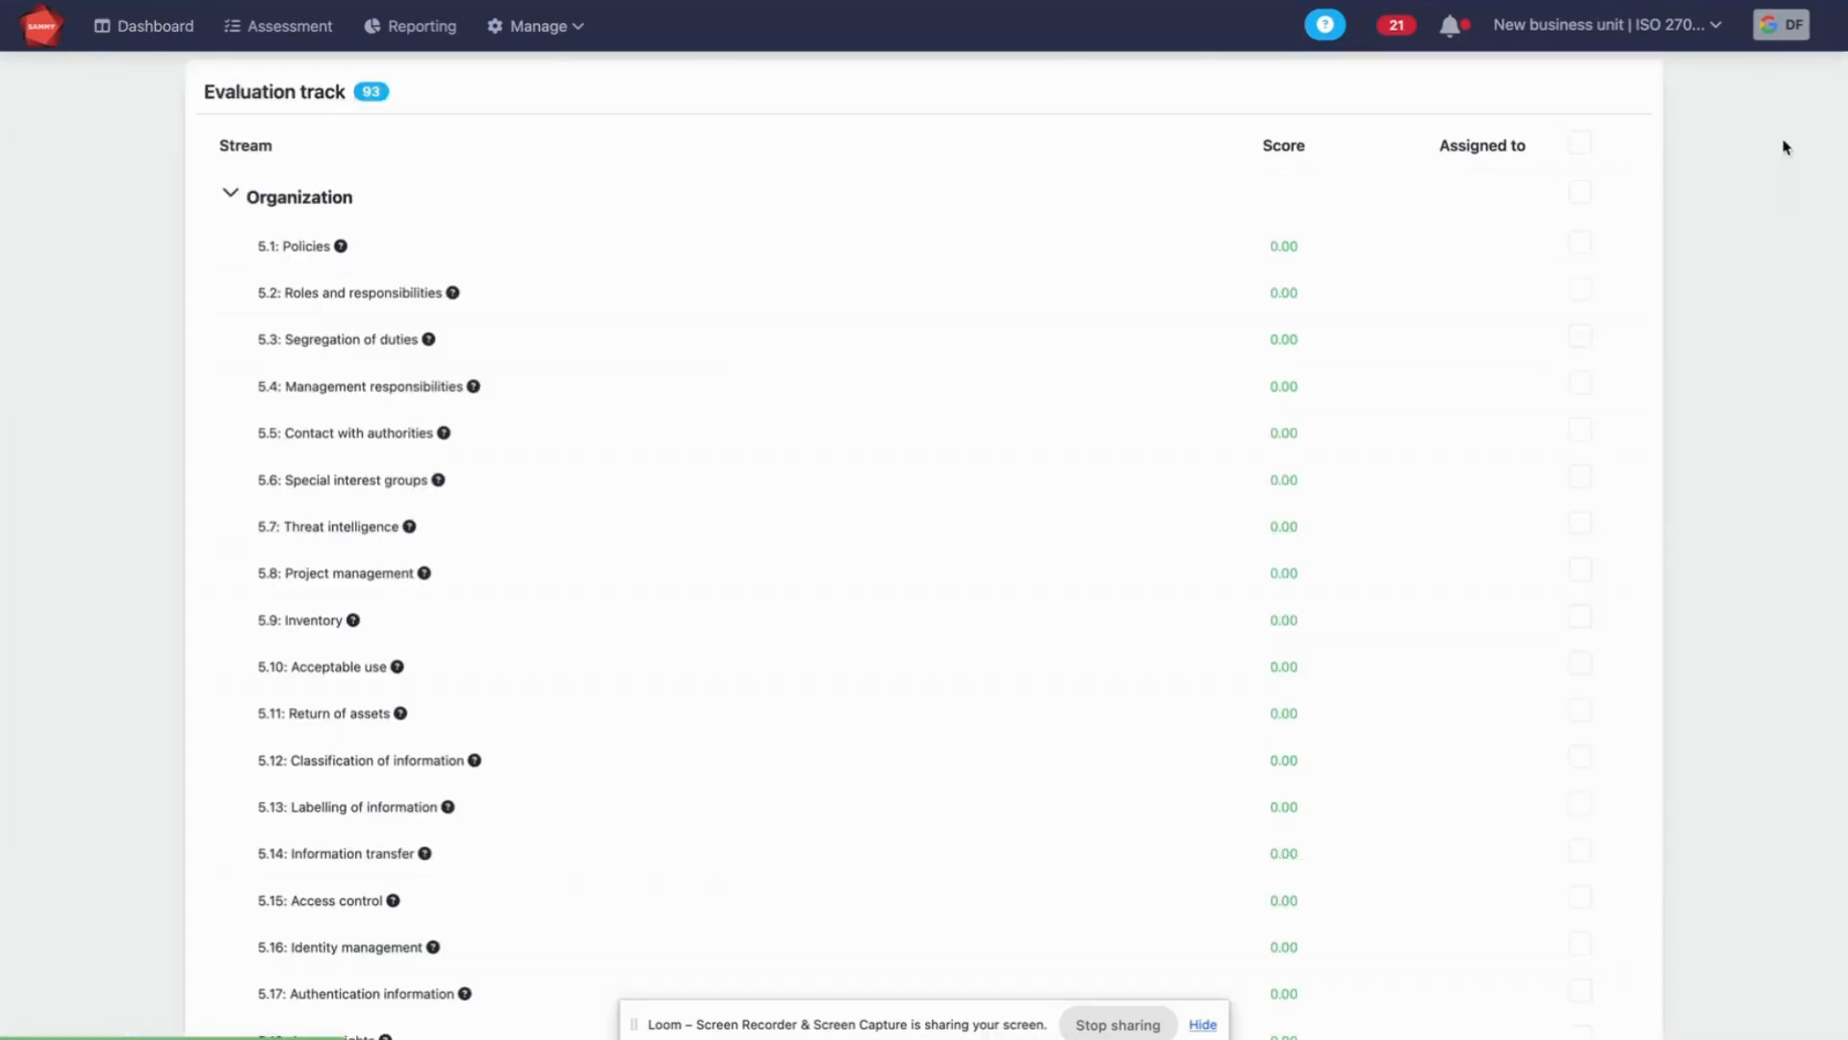
scroll(816, 580, down, 6)
scroll(816, 581, down, 10)
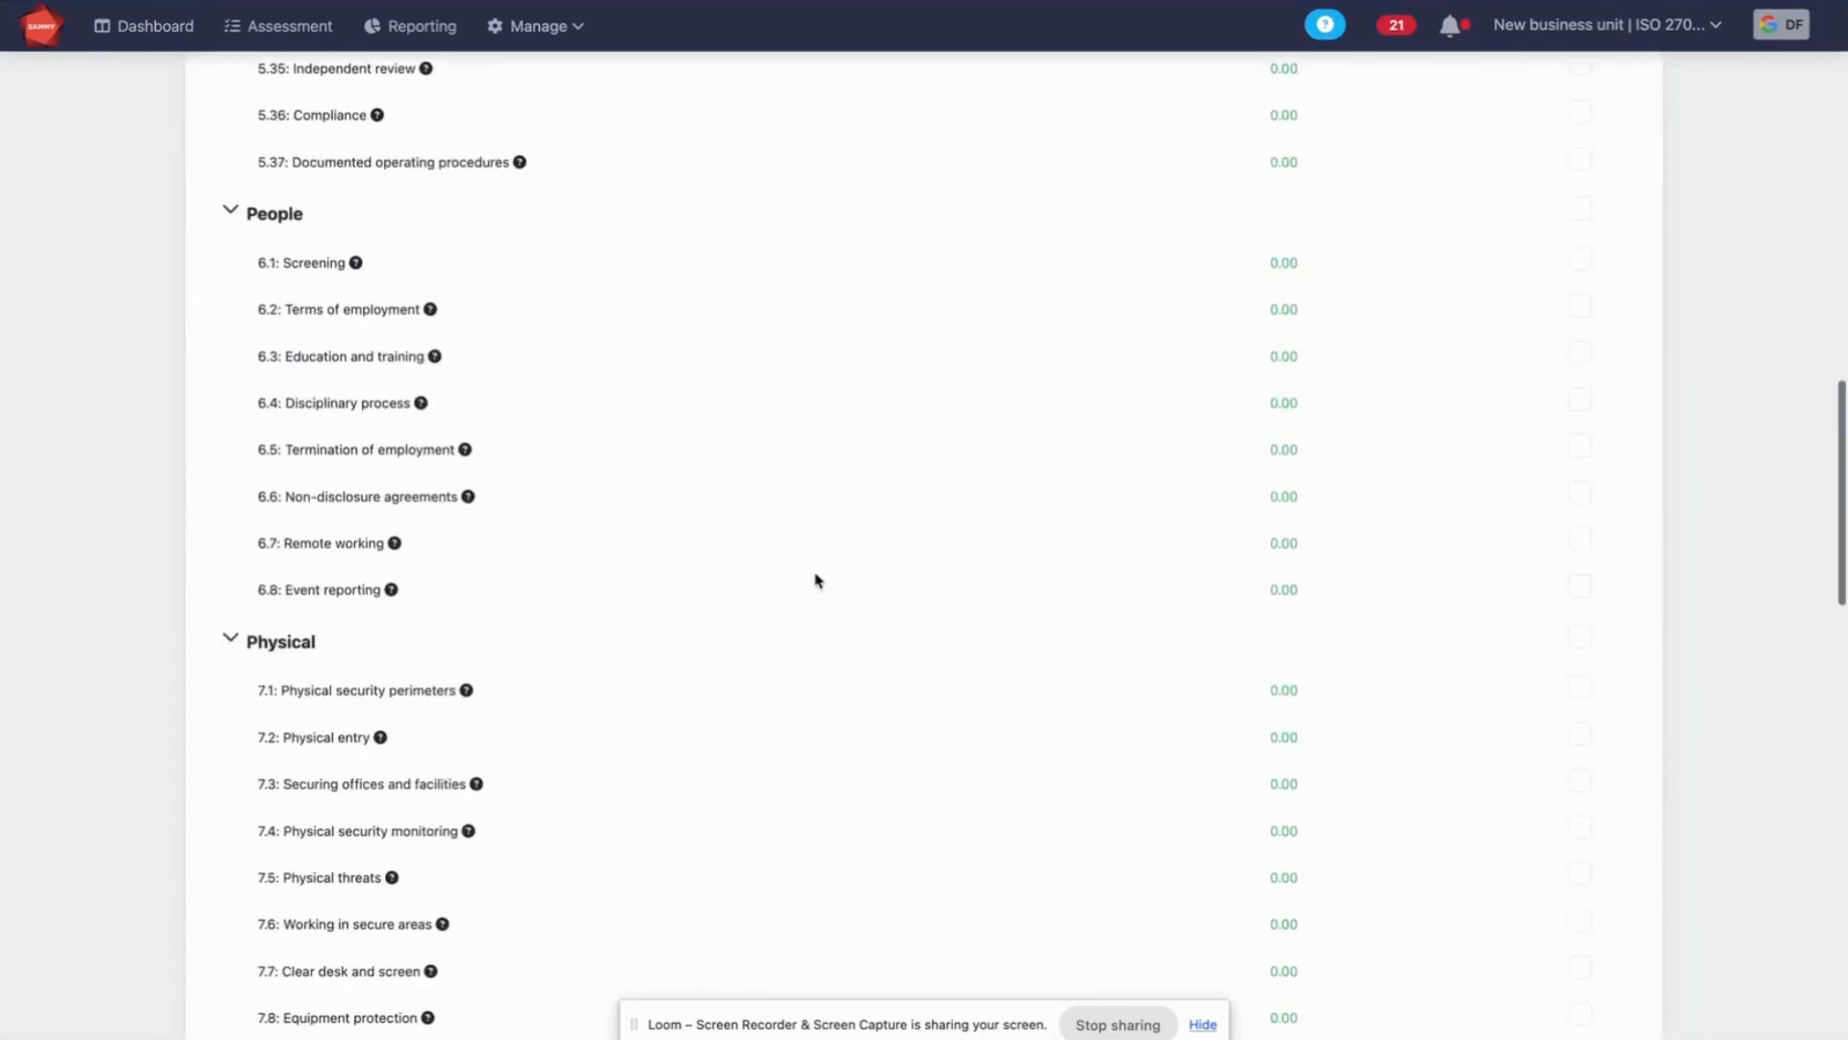
scroll(430, 436, down, 5)
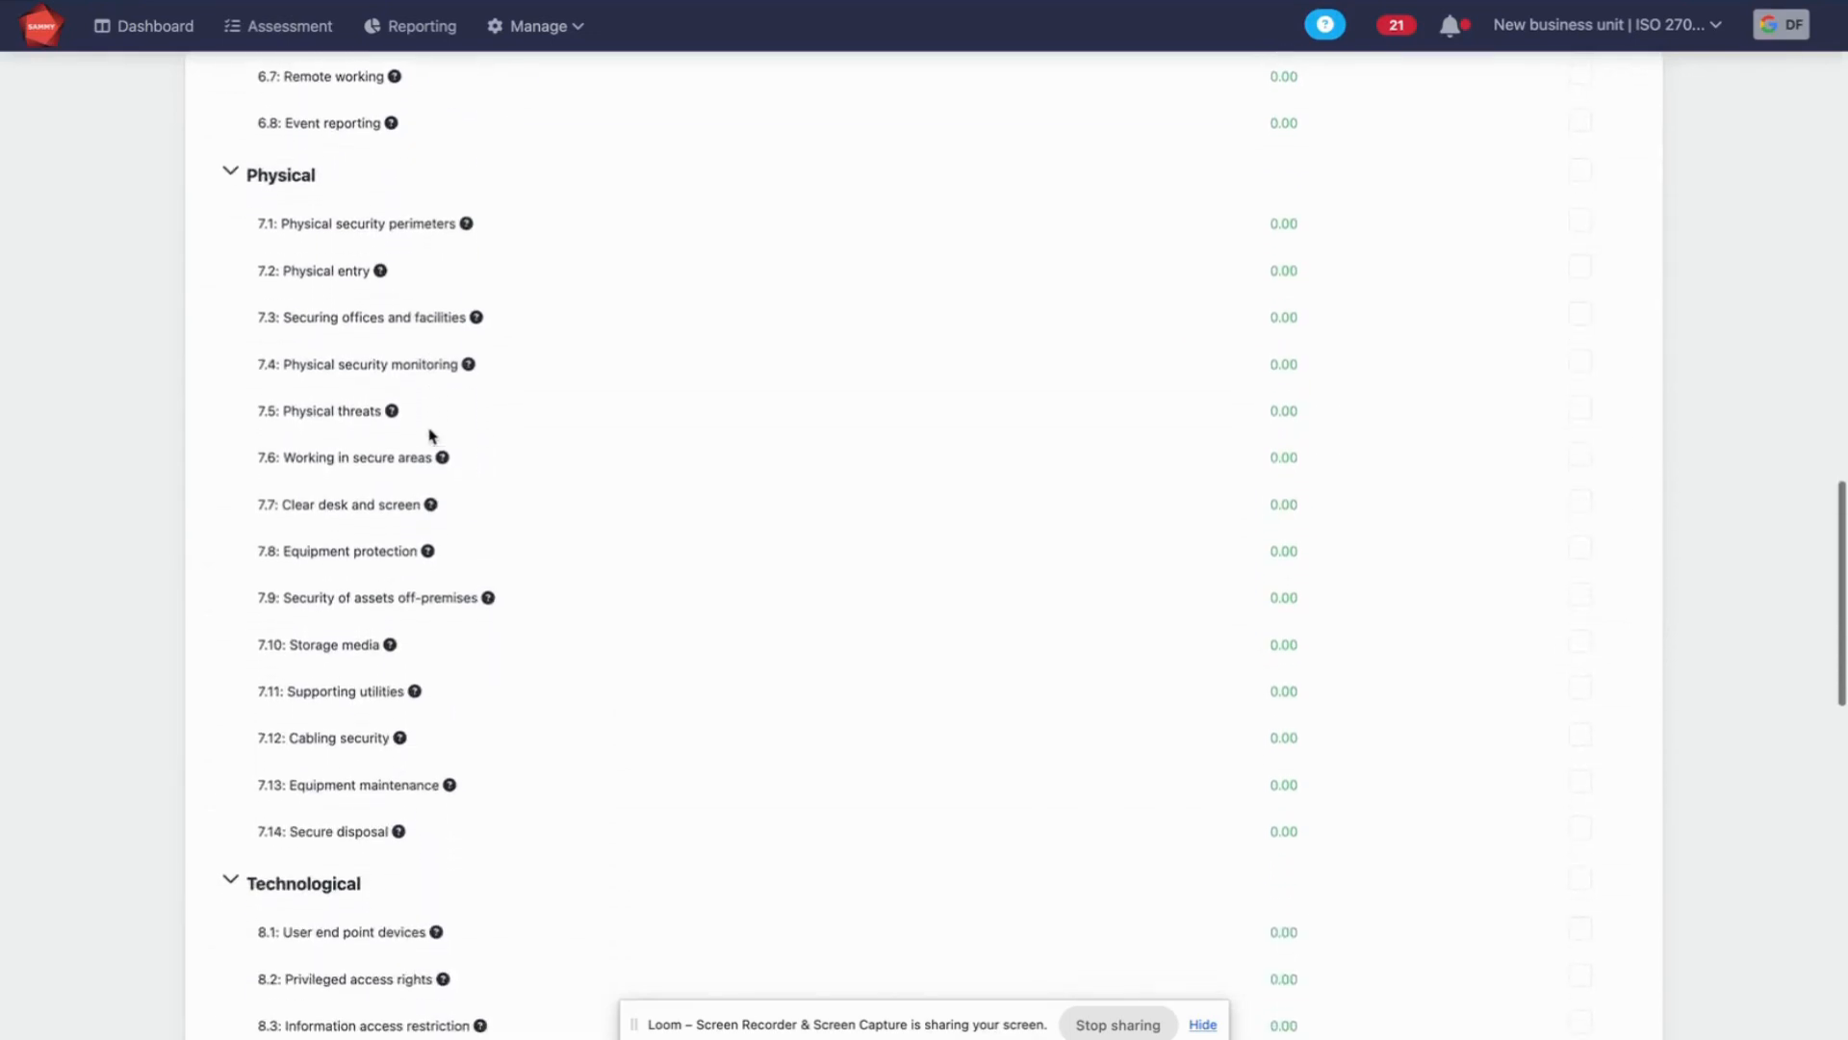
scroll(431, 435, down, 15)
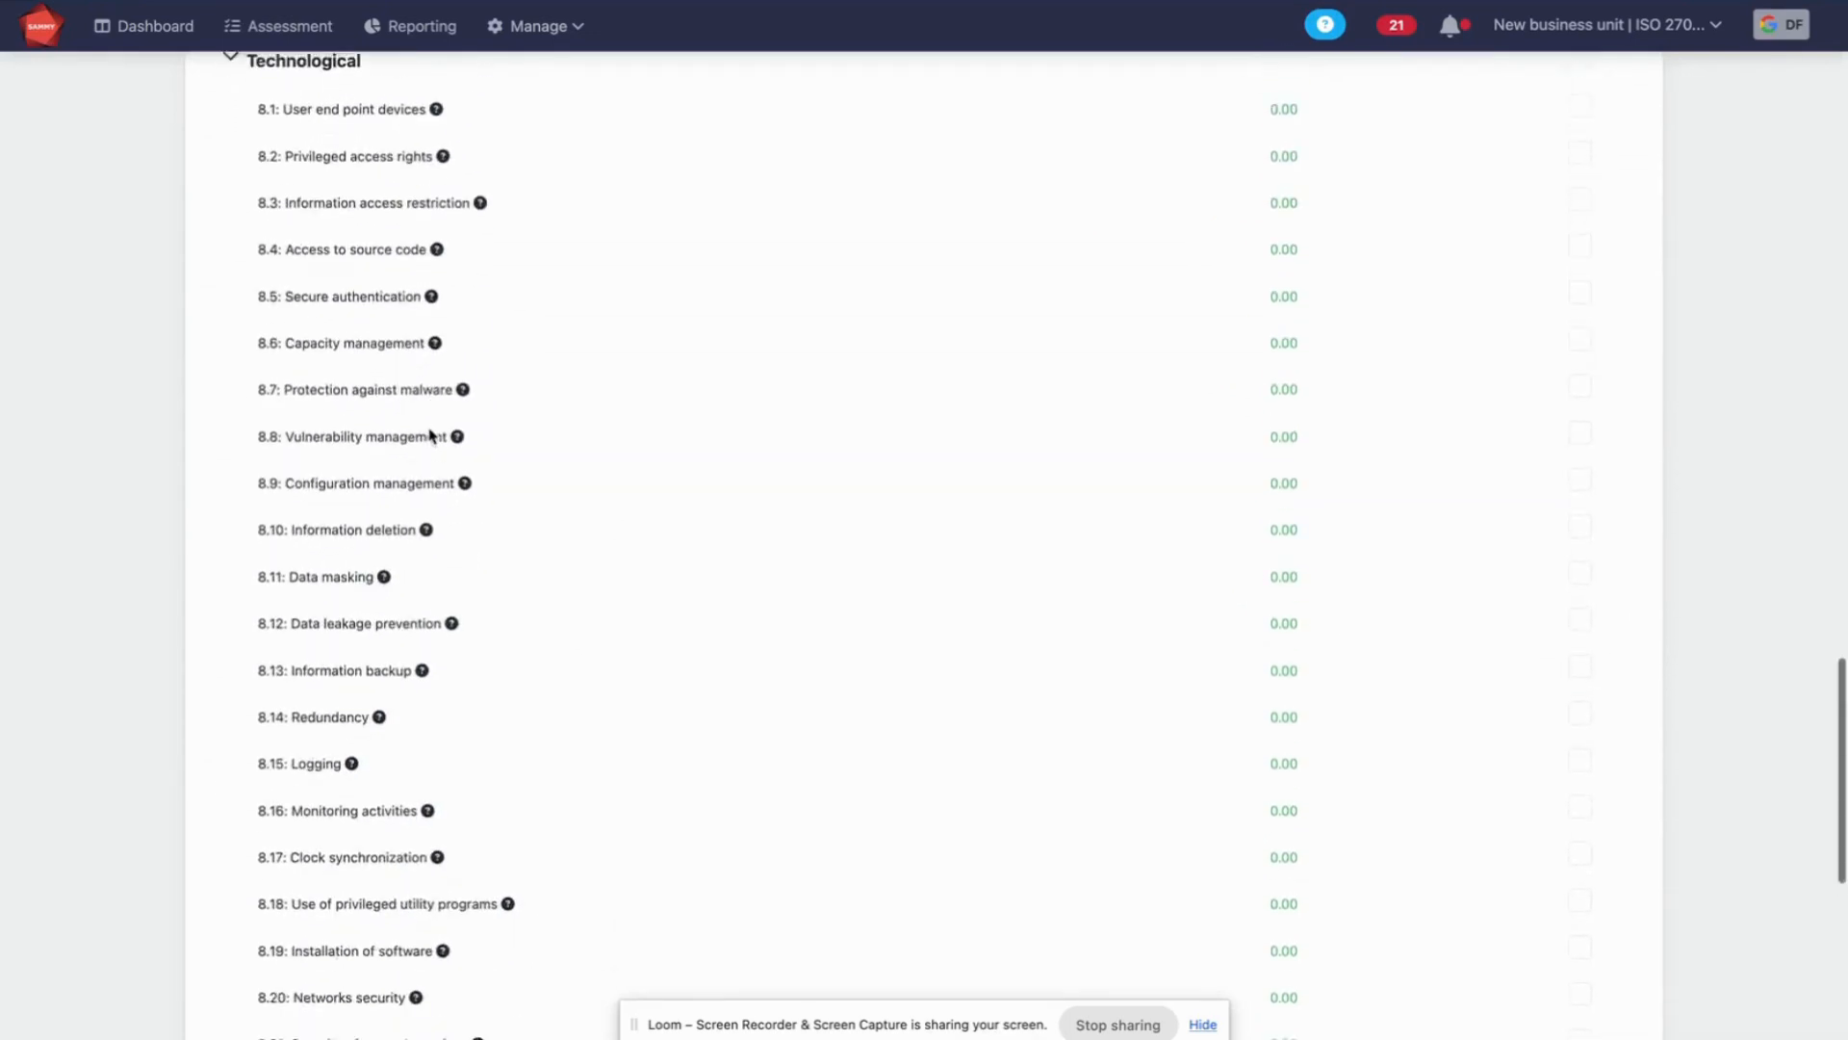
click(1579, 483)
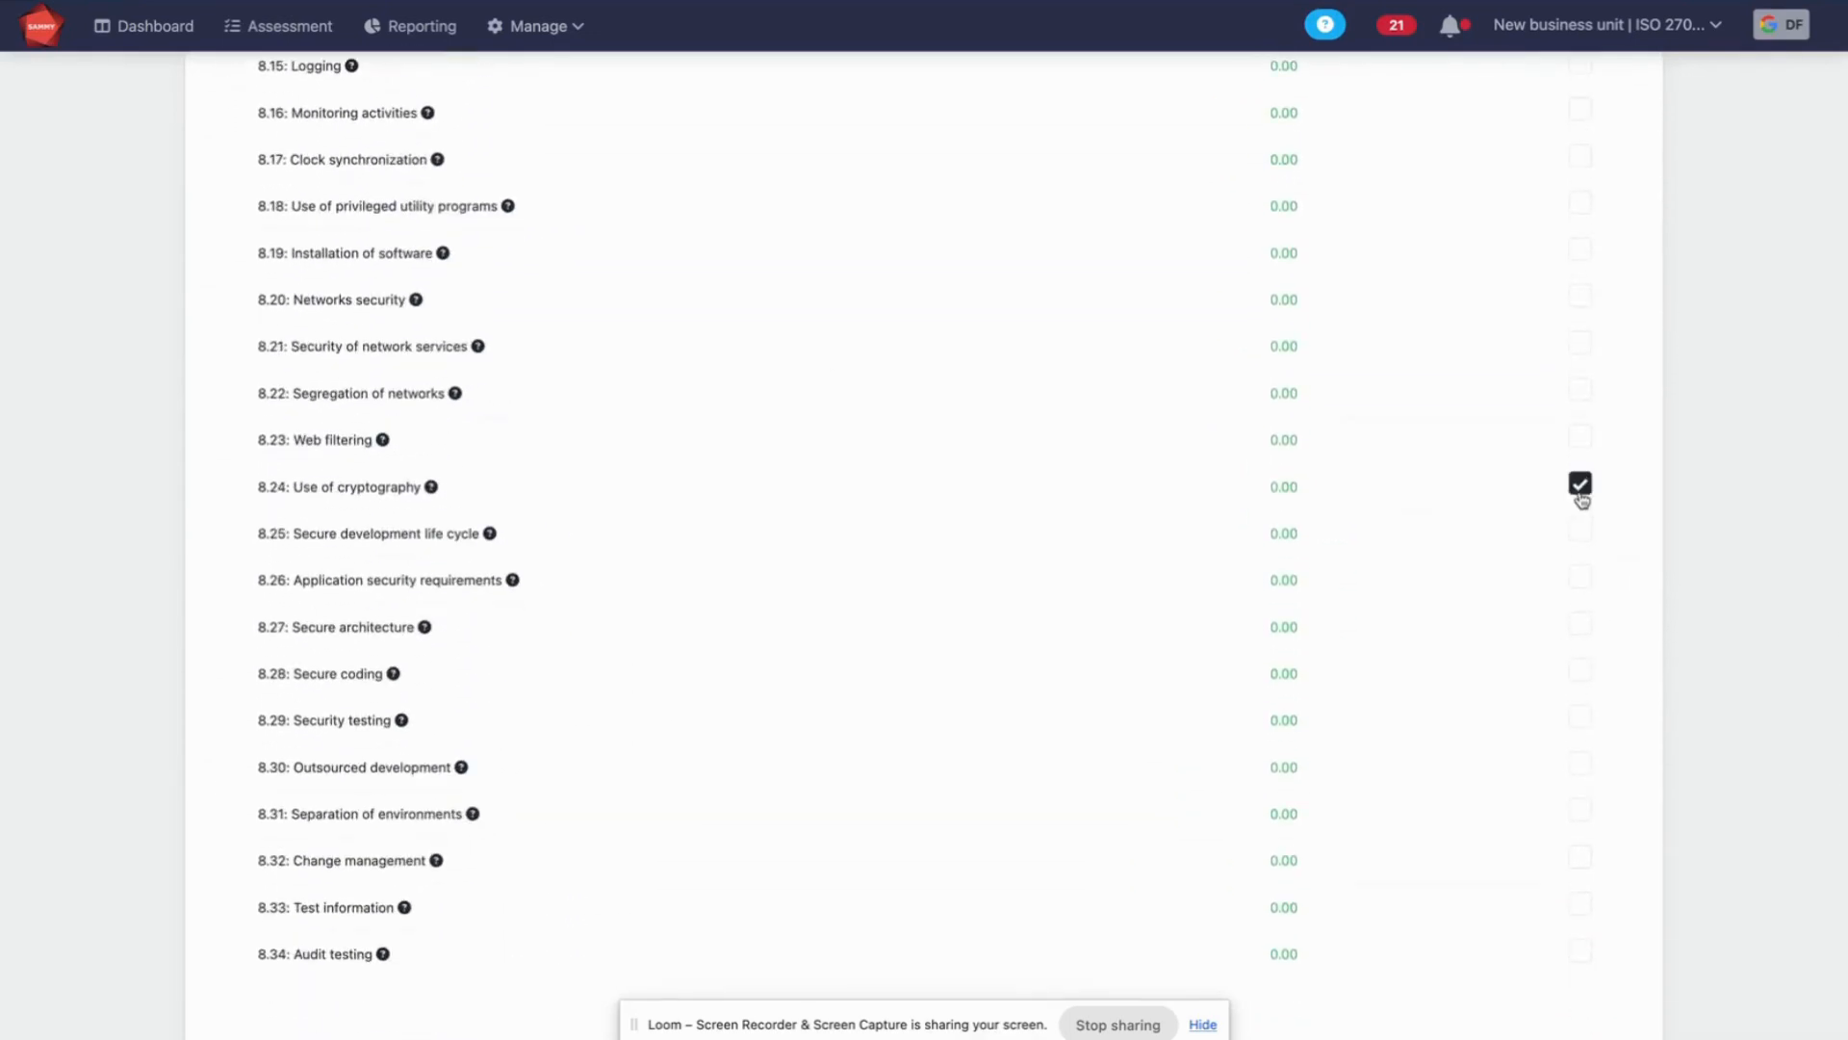
click(1579, 529)
click(1582, 581)
Choose a team member as the assignee for all the selected streams
scroll(1441, 689, down, 2)
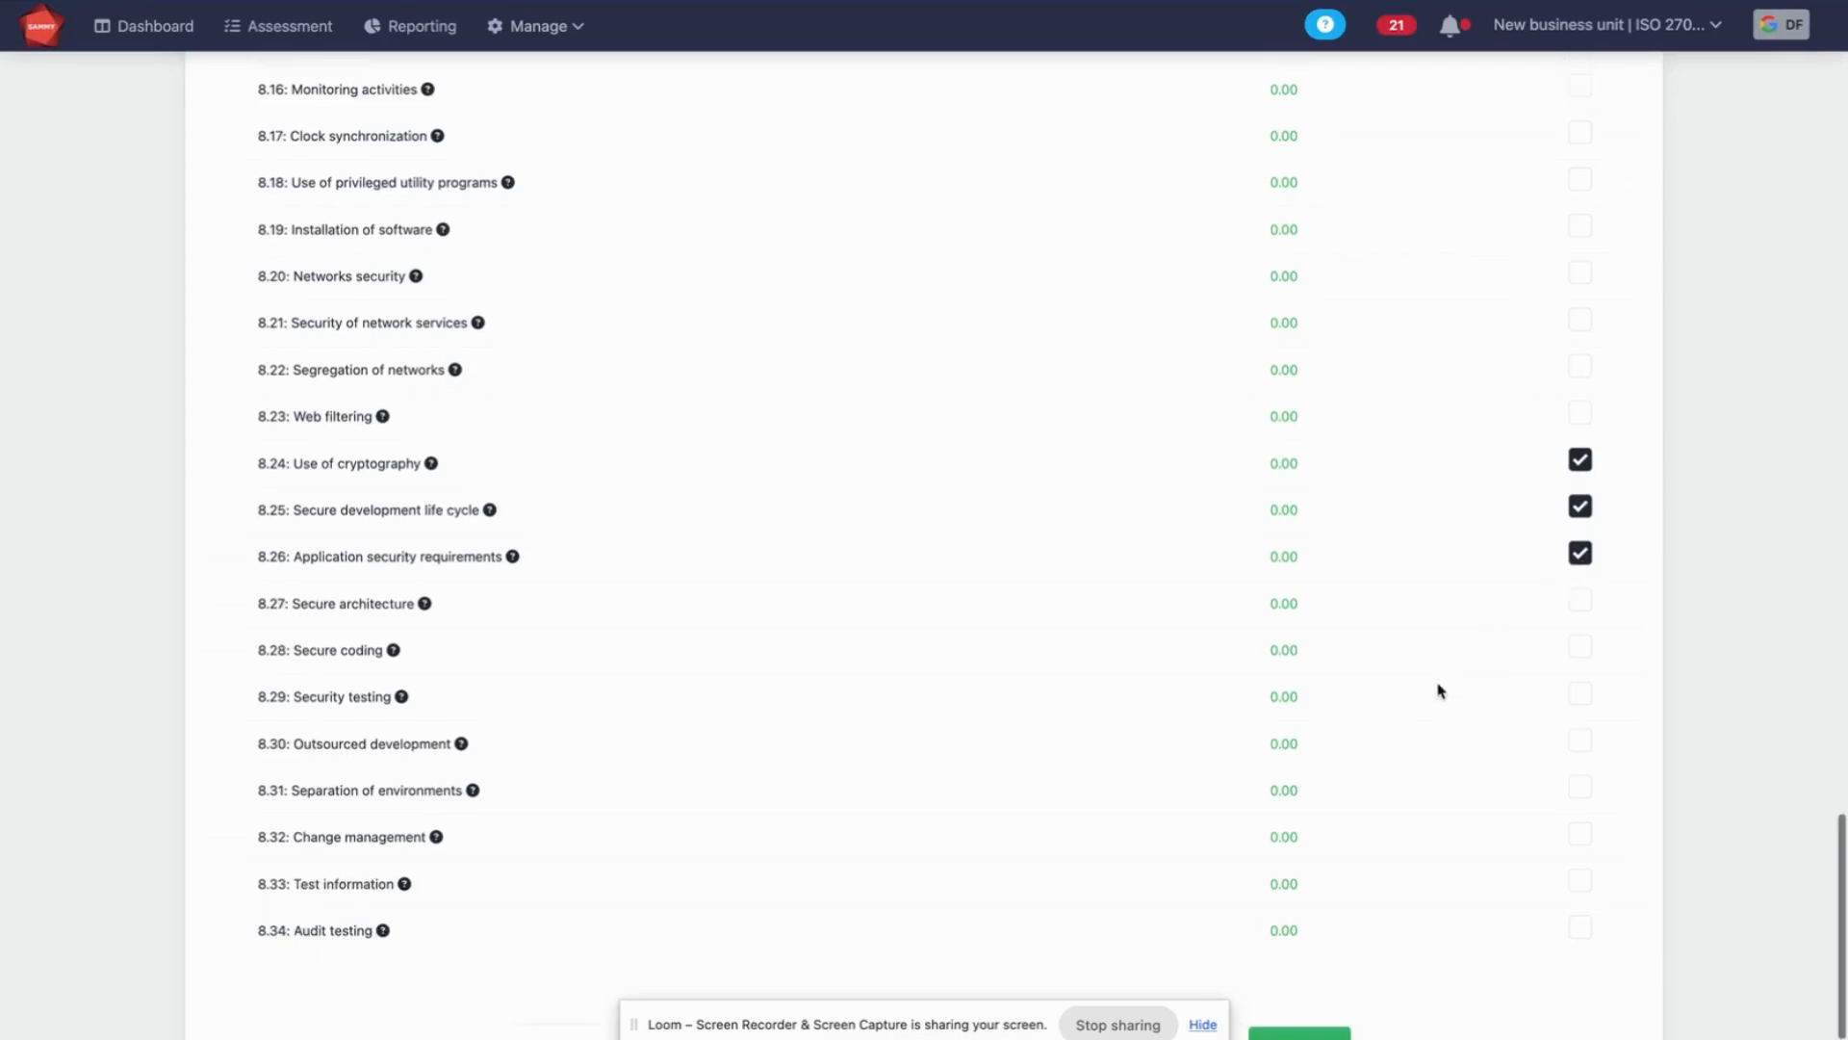
click(1091, 982)
click(1205, 643)
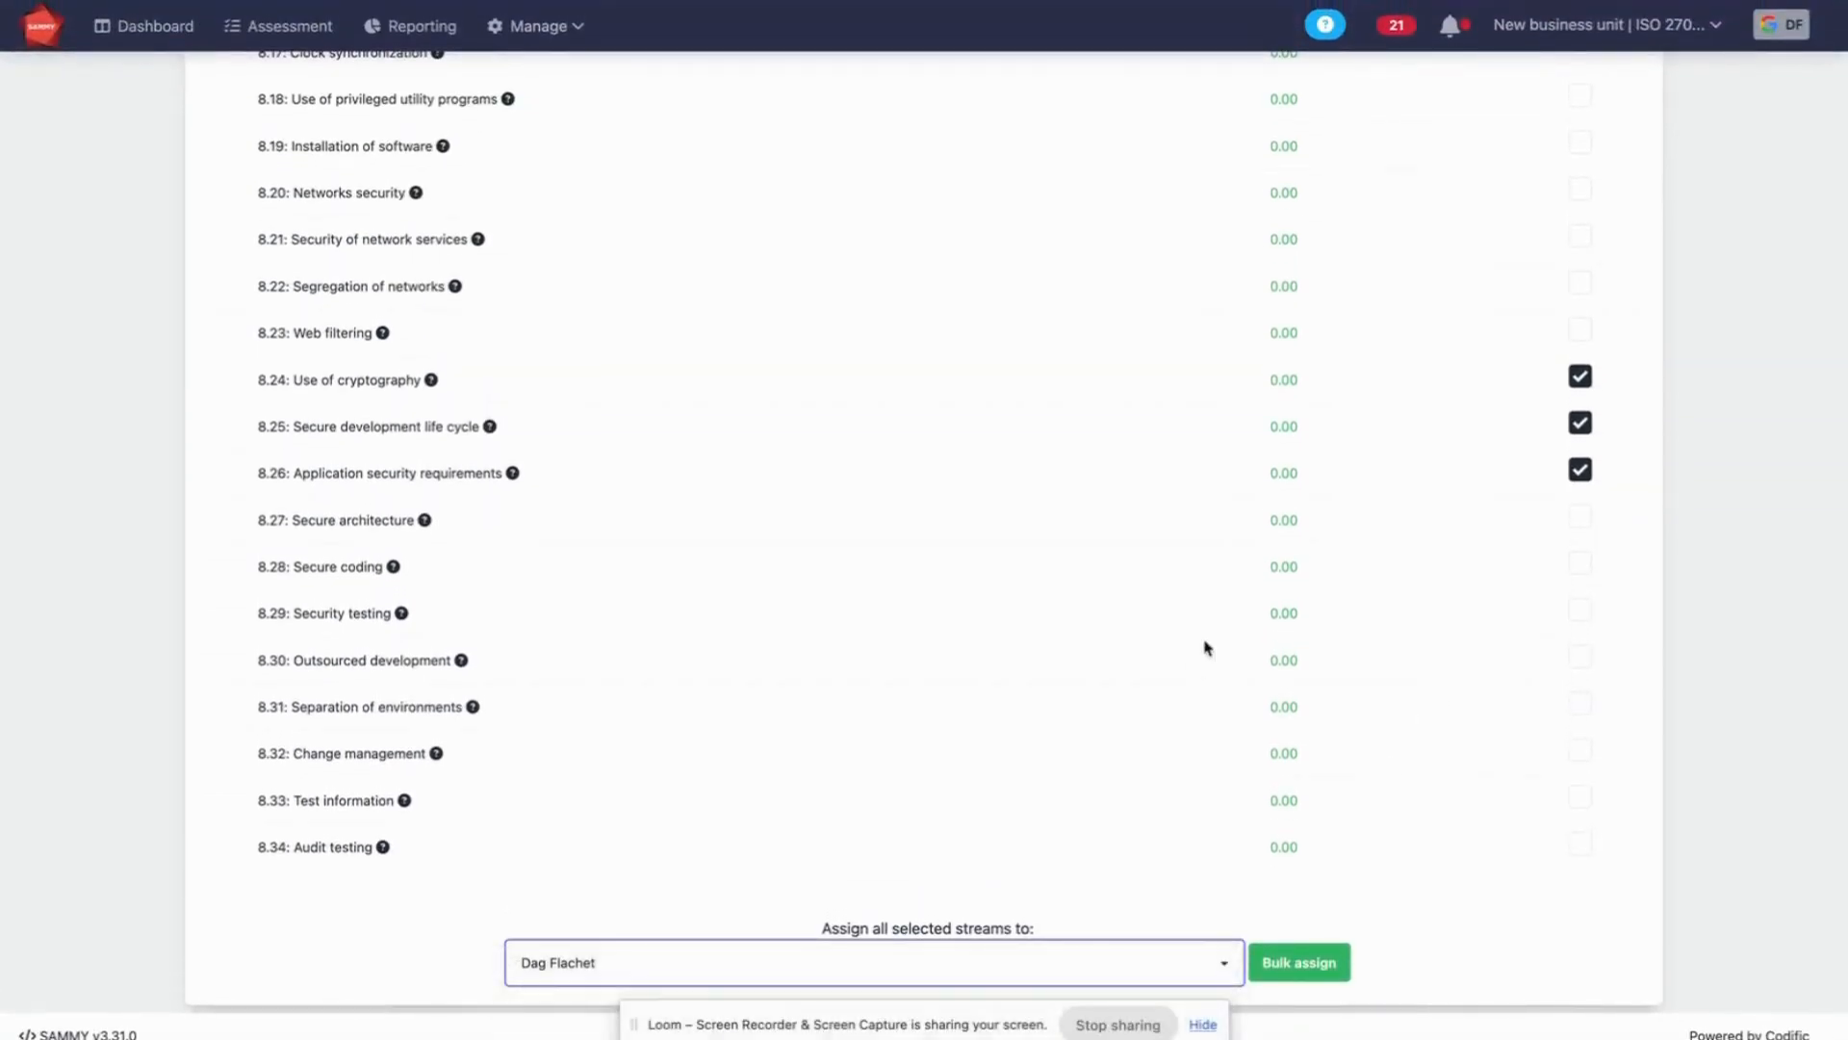
scroll(1556, 575, up, 20)
scroll(1557, 575, up, 8)
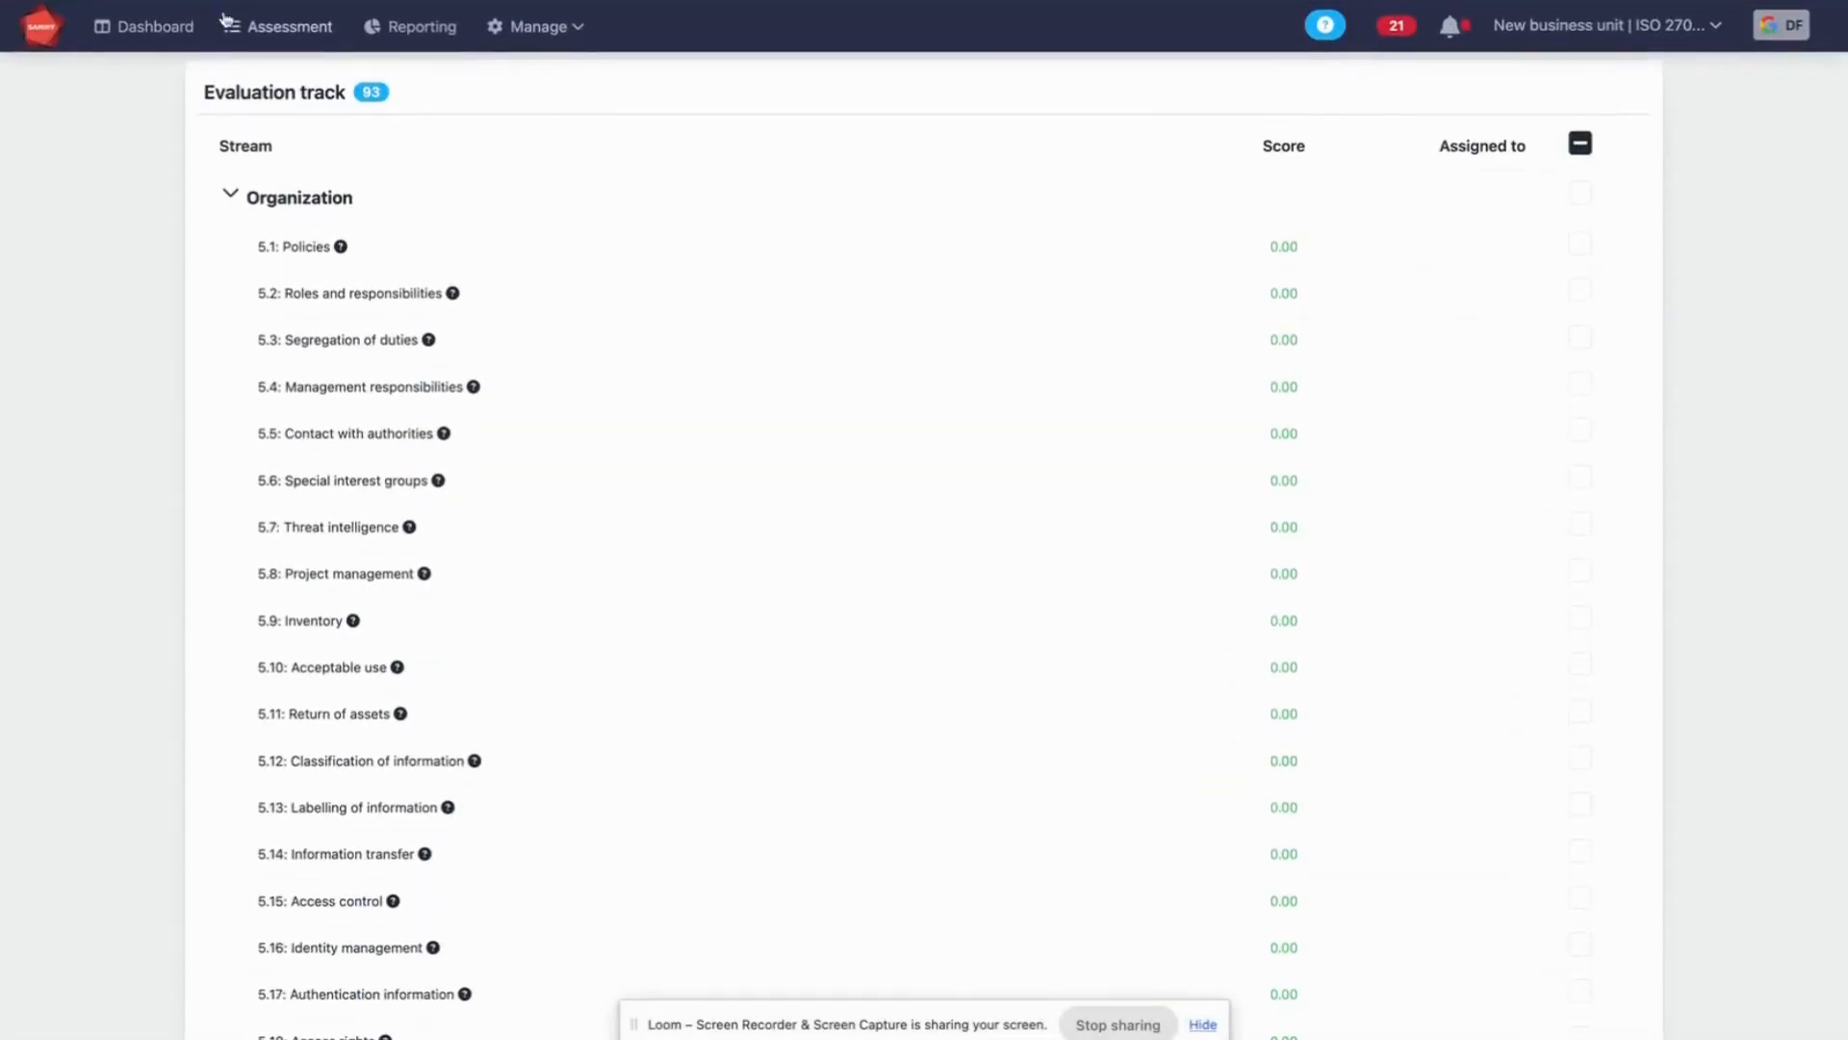
Return to the dashboard, filter it to my assignments only and remove that filter again
click(171, 27)
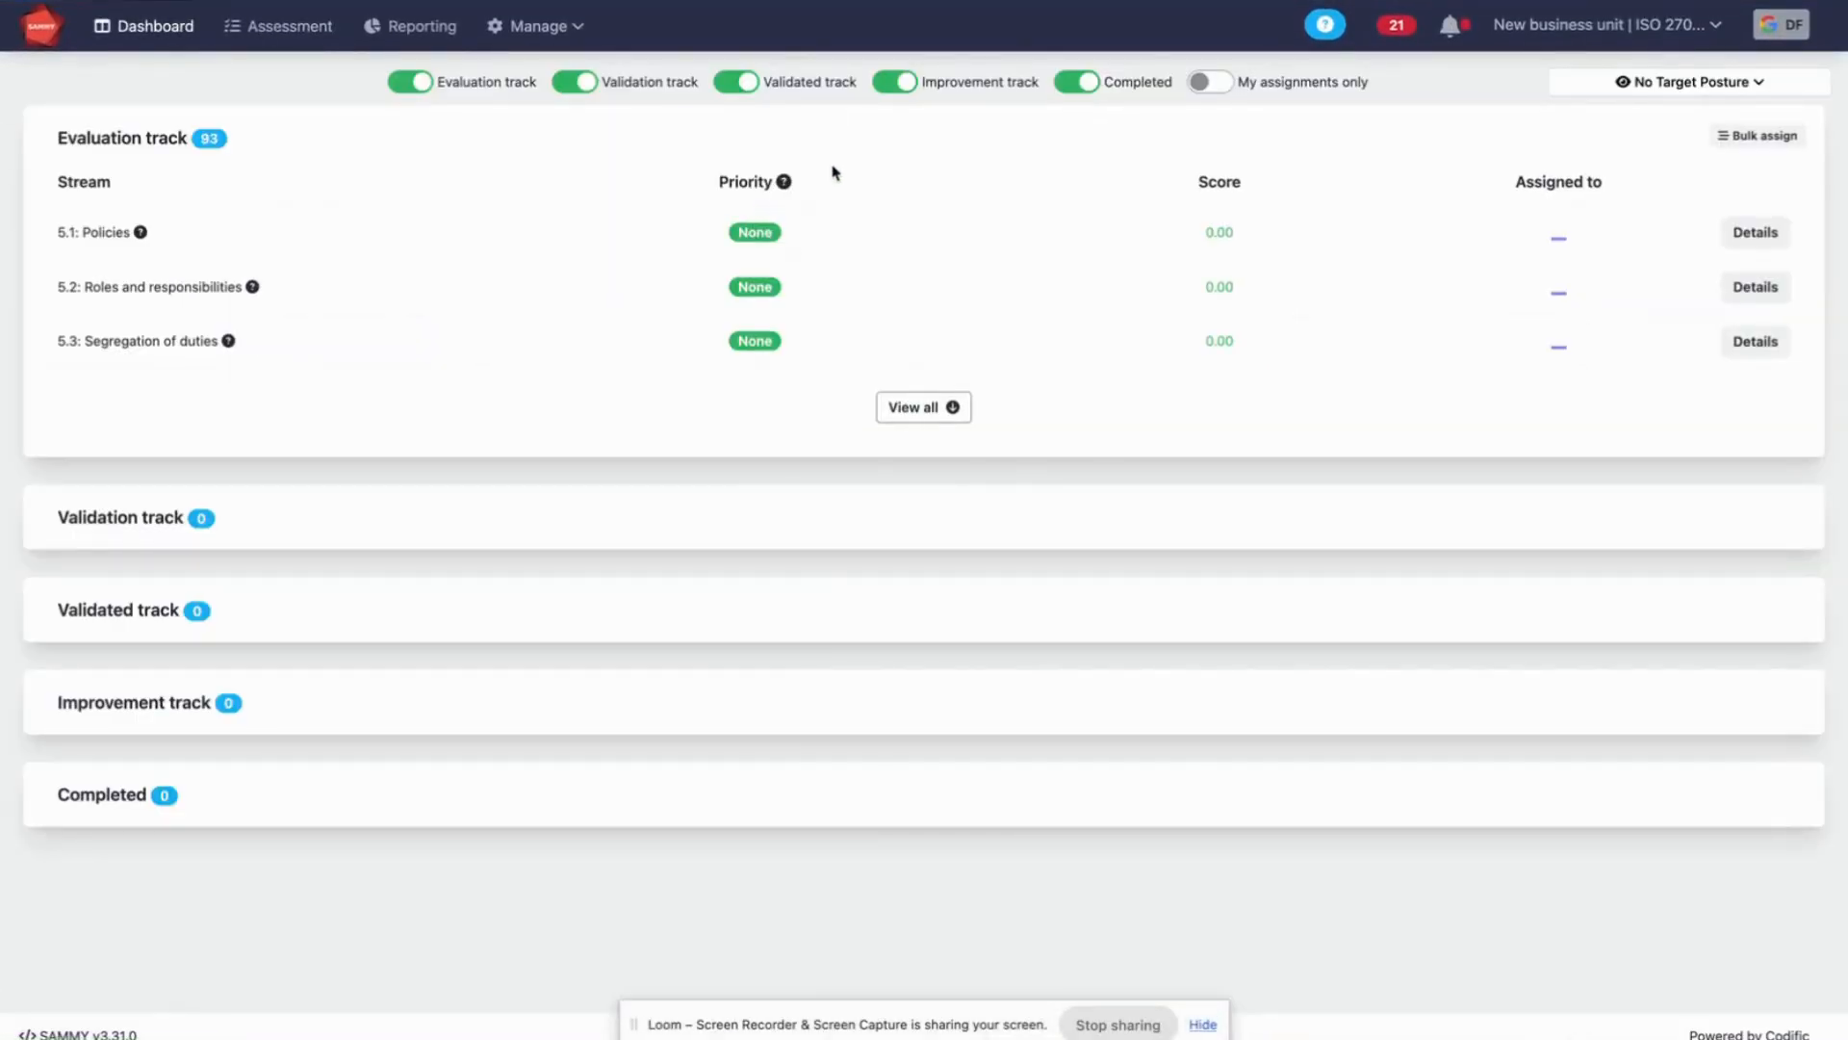
click(1211, 83)
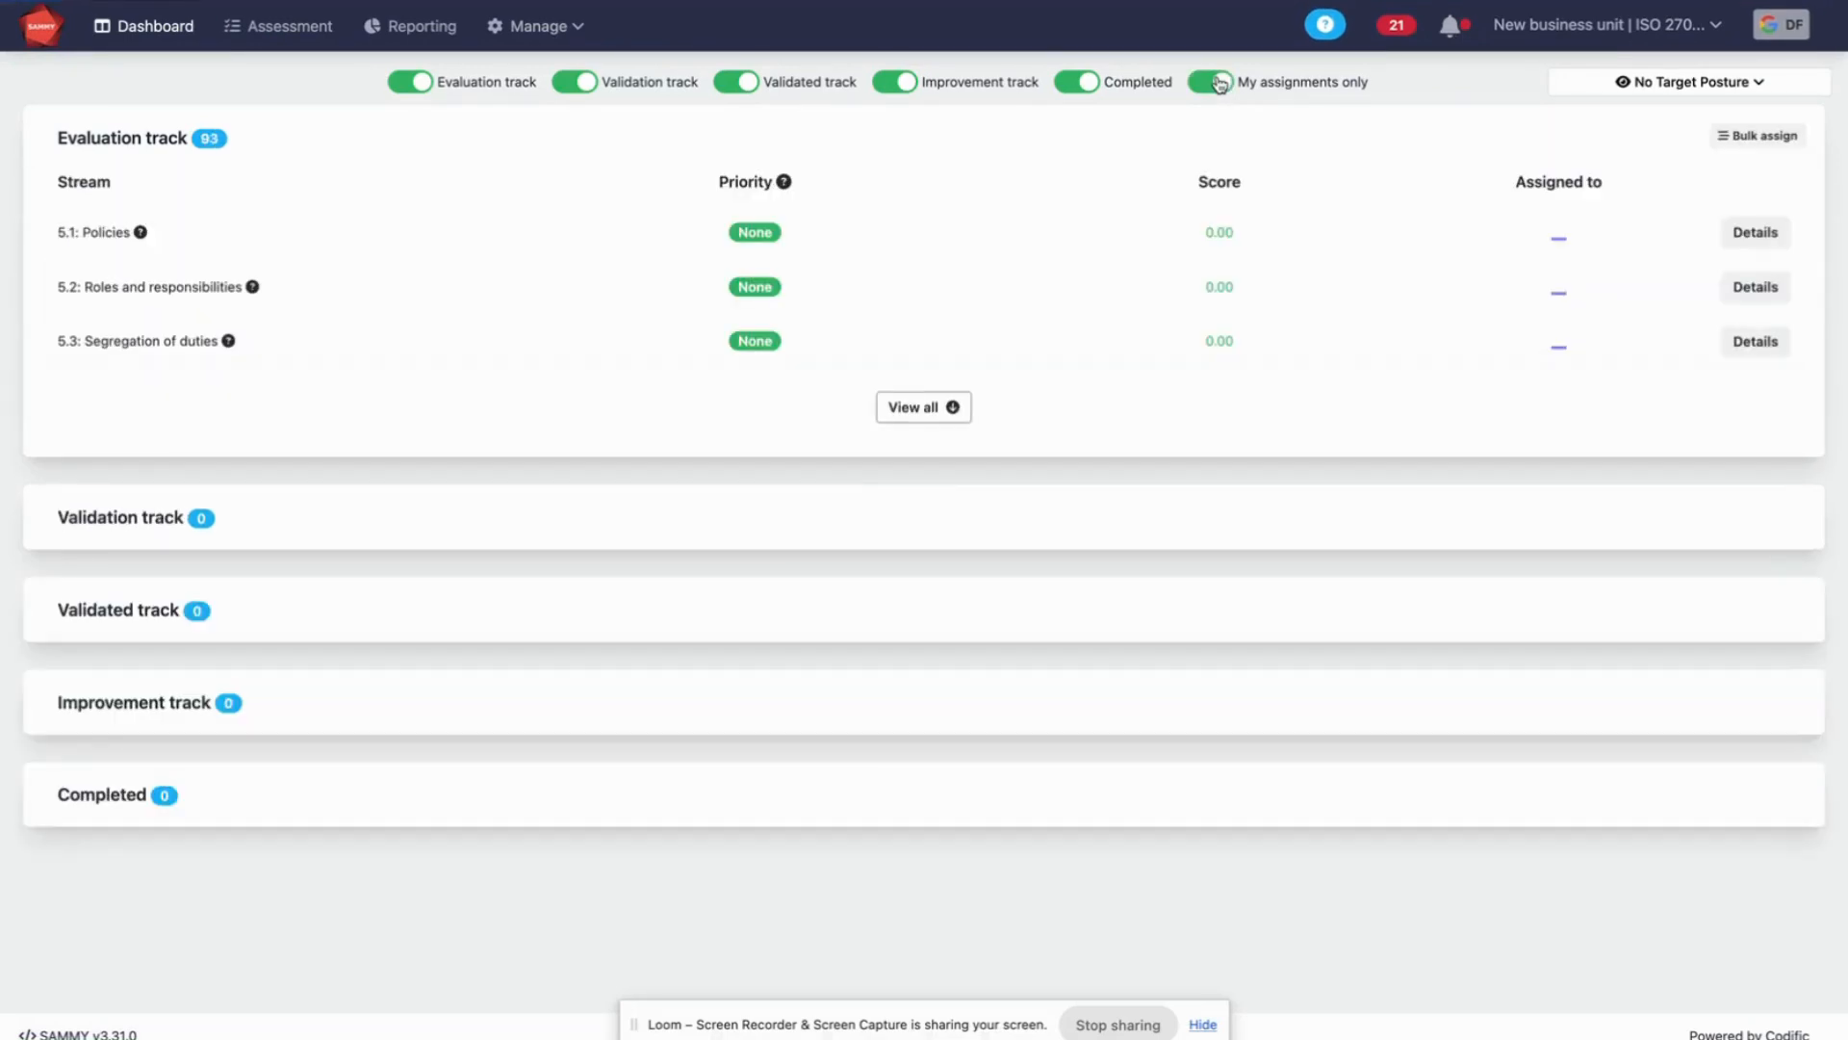
click(1215, 83)
Answer assessment question 5.1 Policies with "Documented" for documentation and "Mostly implemented" for implementation
click(321, 35)
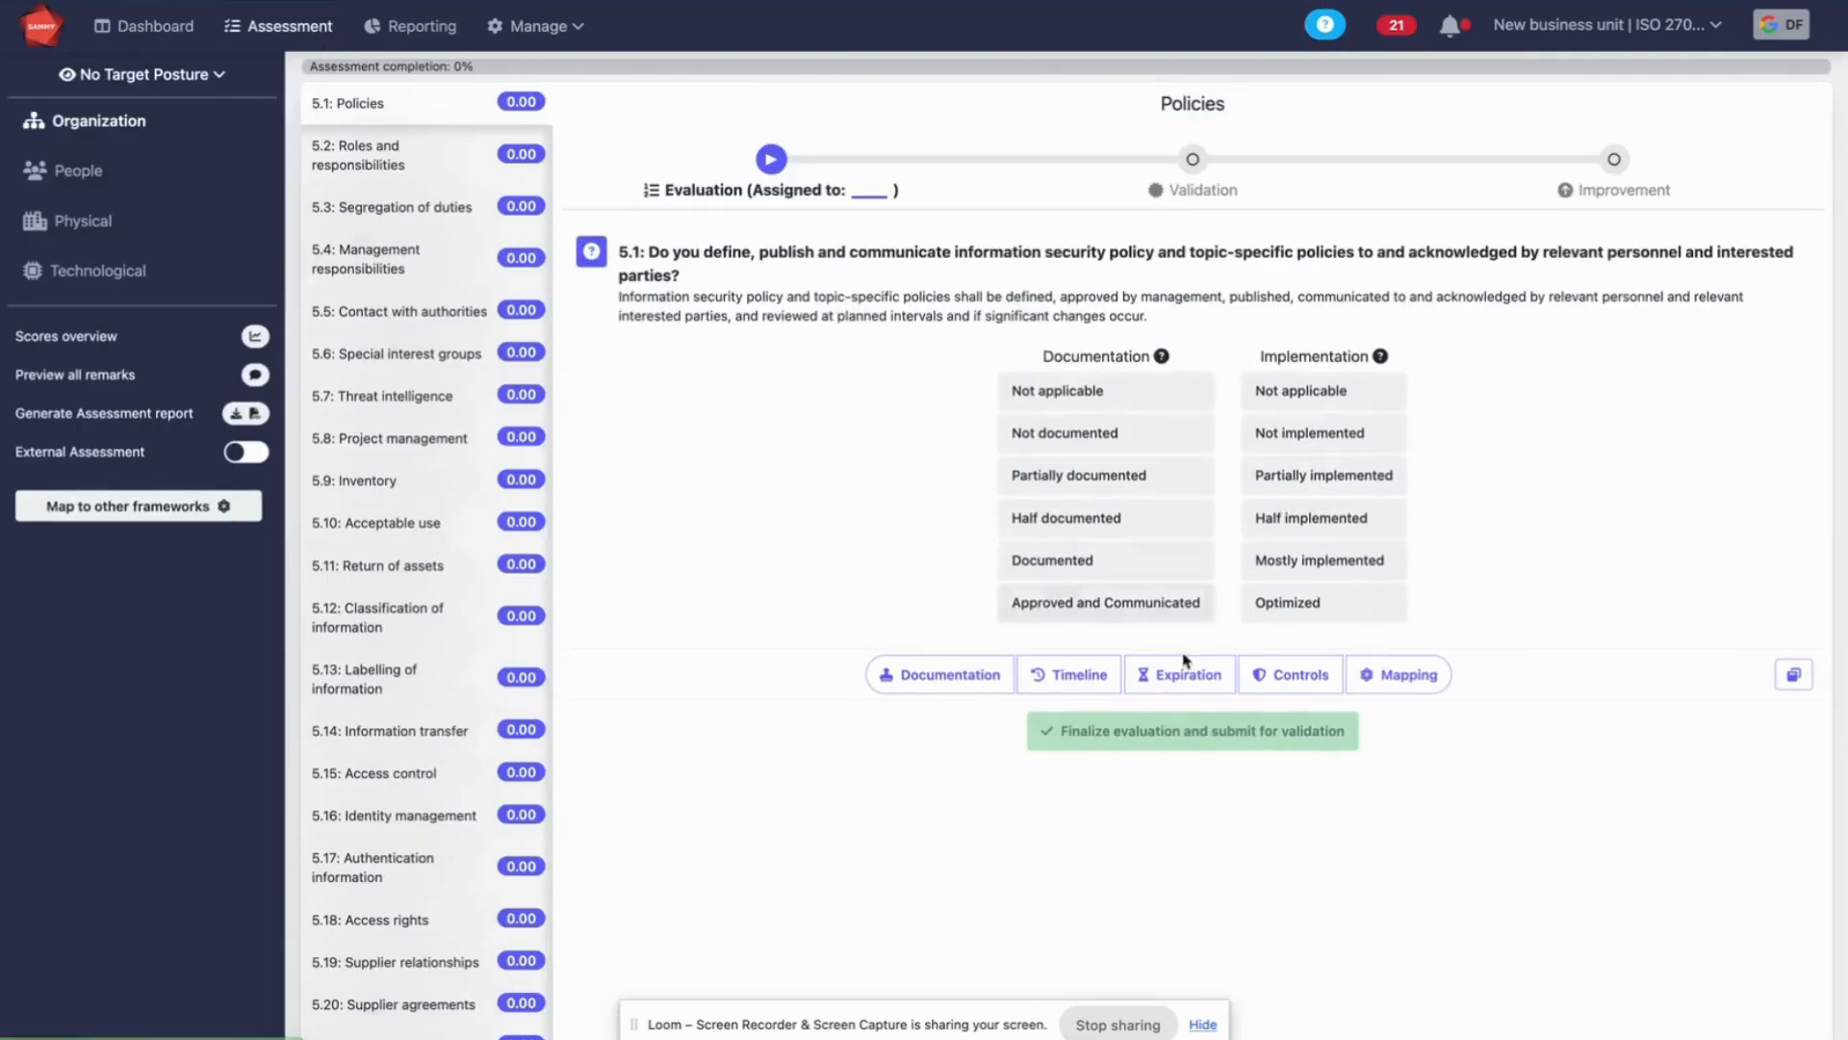
click(1176, 572)
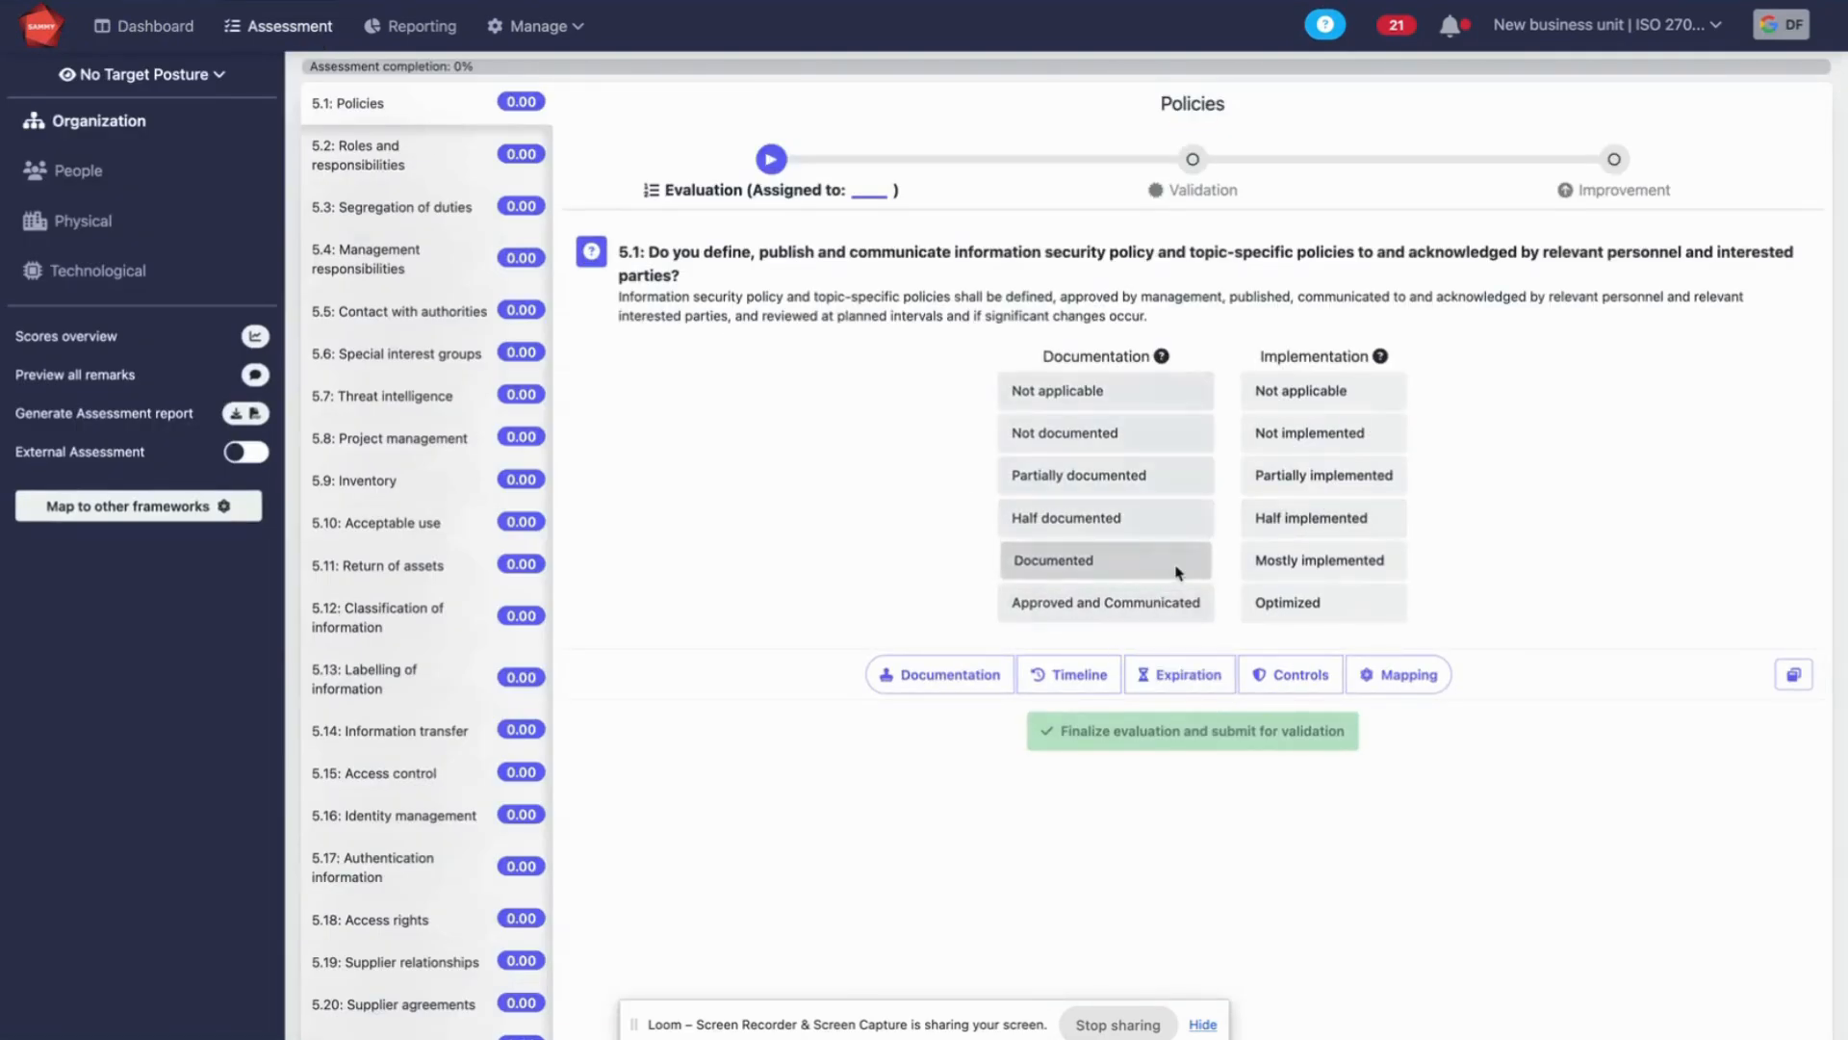
click(1334, 560)
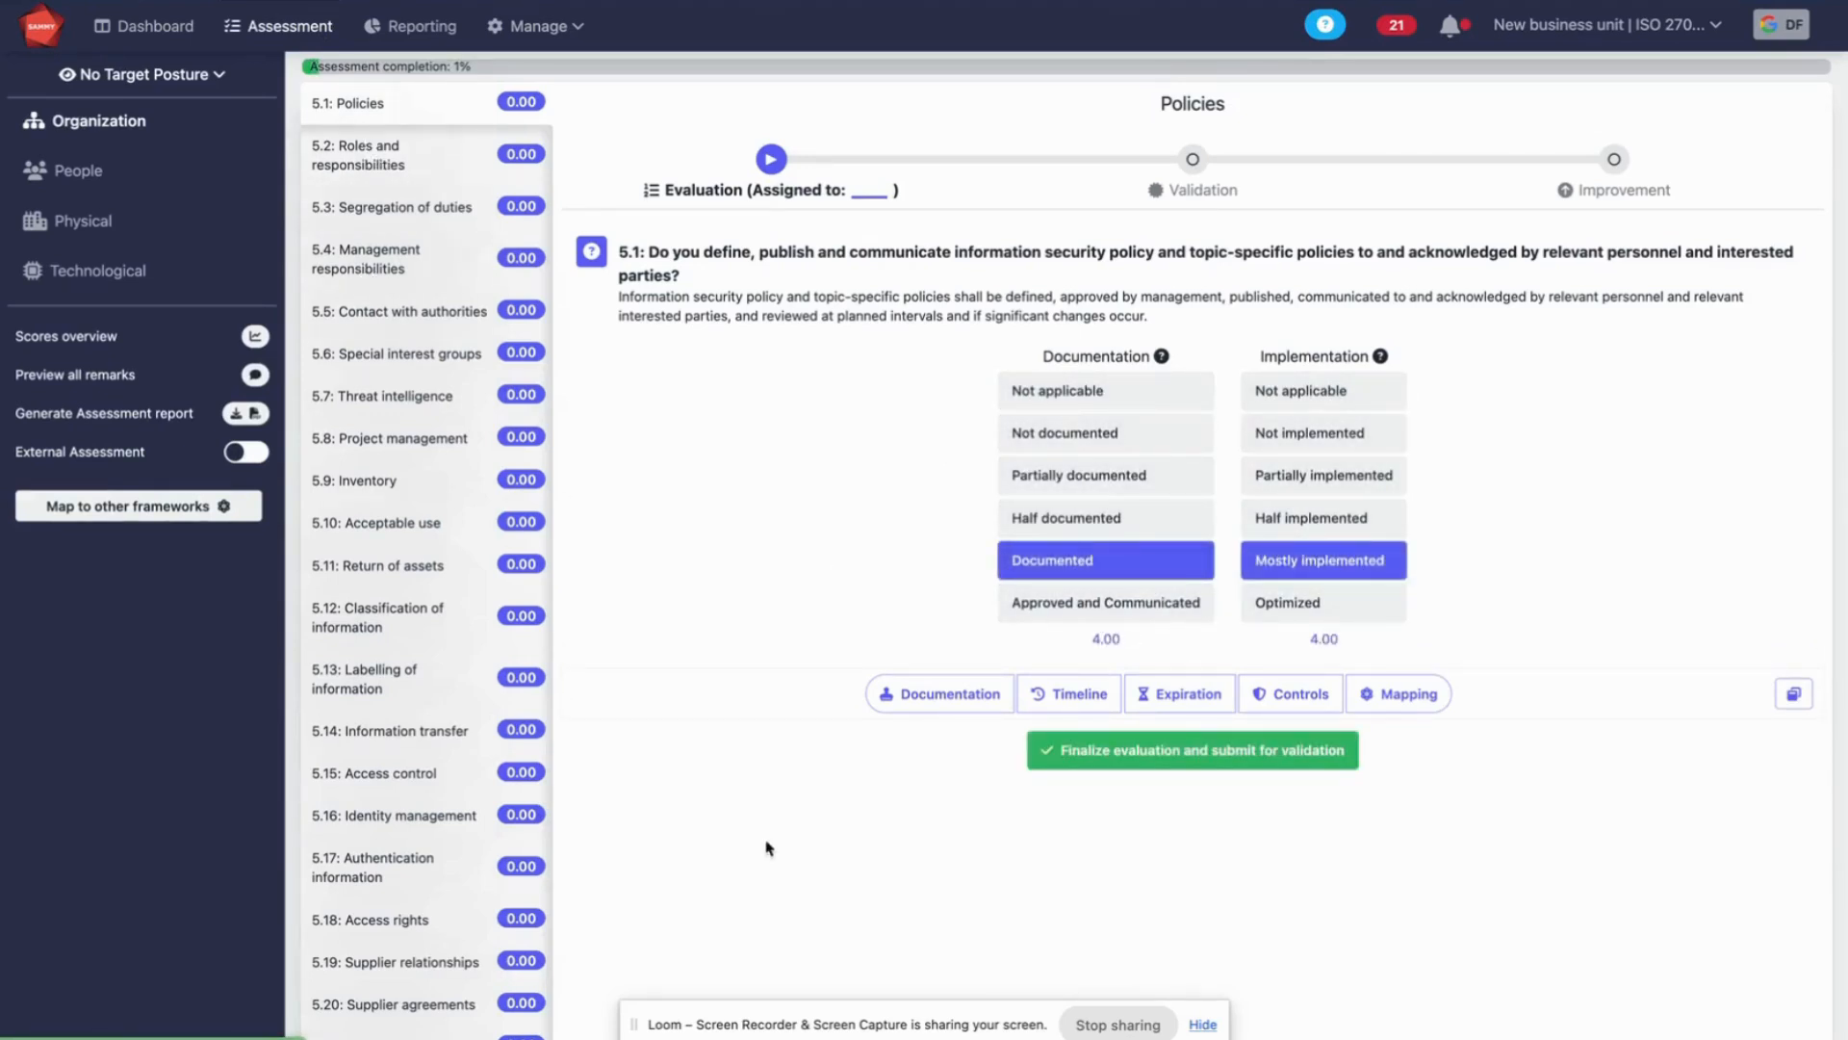
Save the remark "evidence" in the documentation of stream 5.1 Policies, looking into the file manager on the way
click(978, 694)
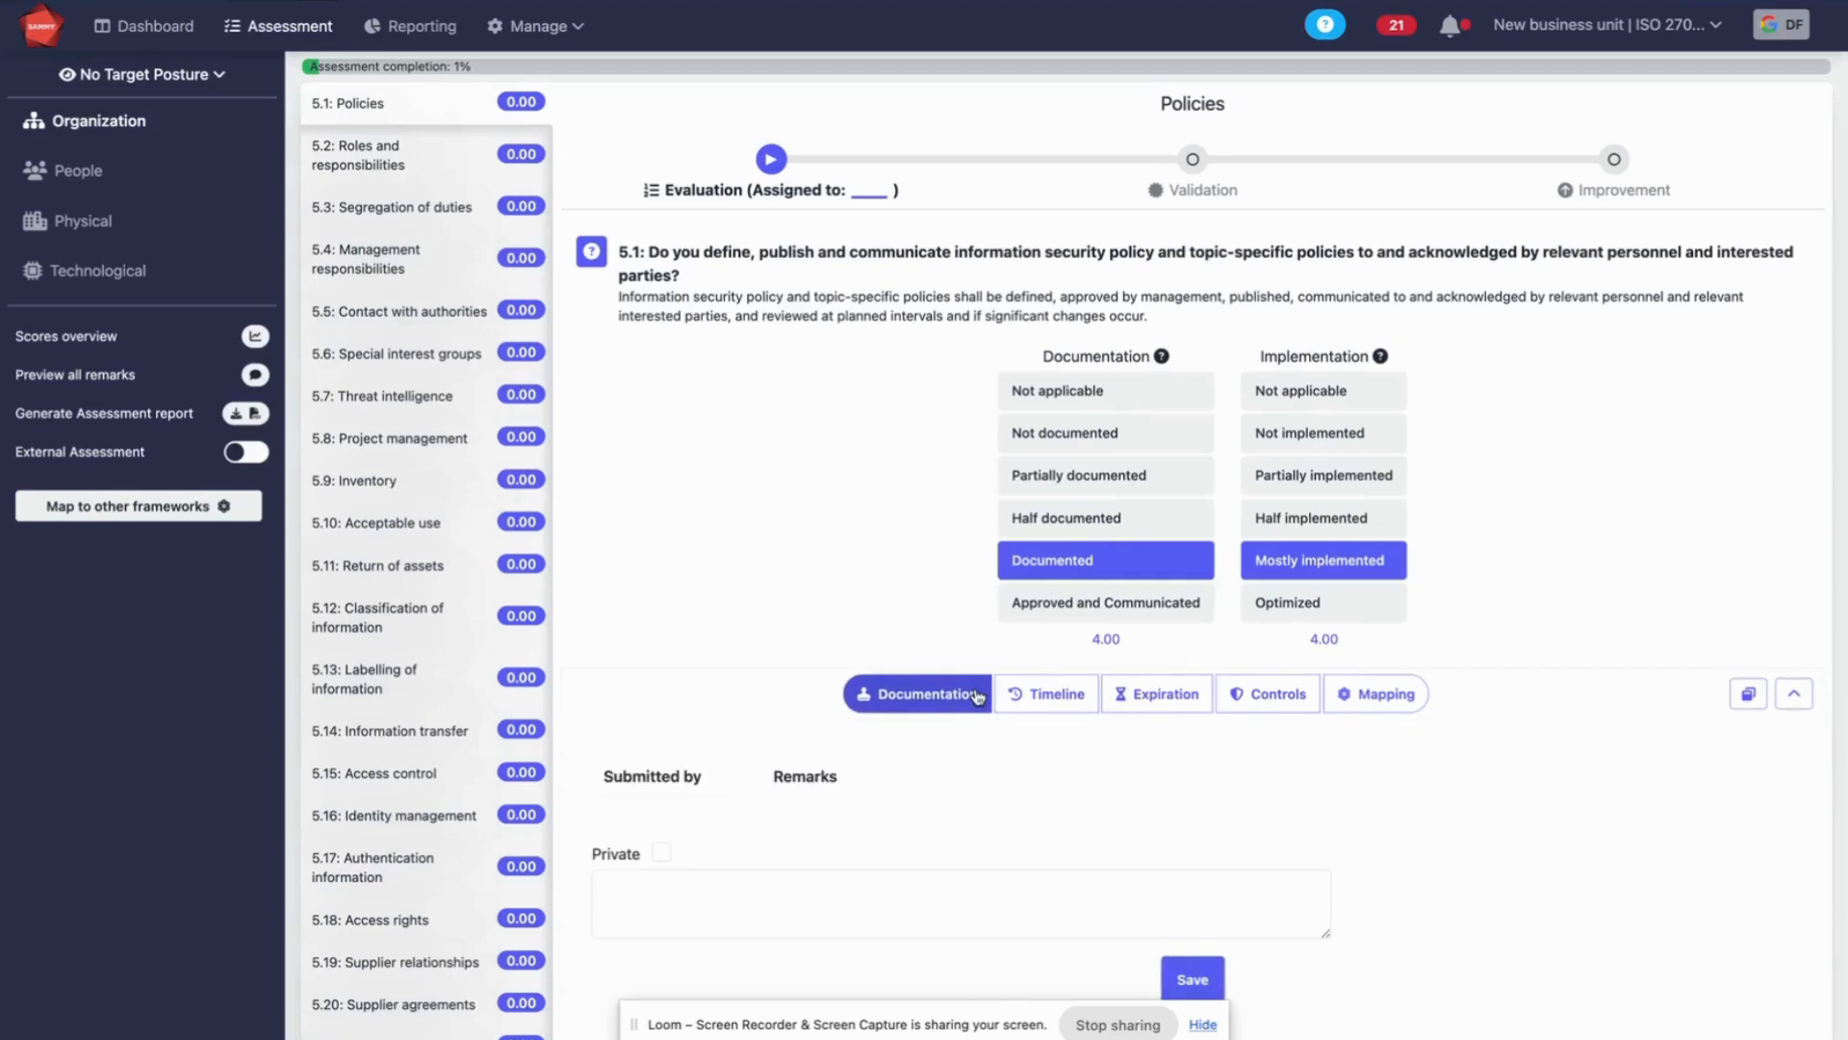
scroll(1079, 419, down, 6)
click(953, 332)
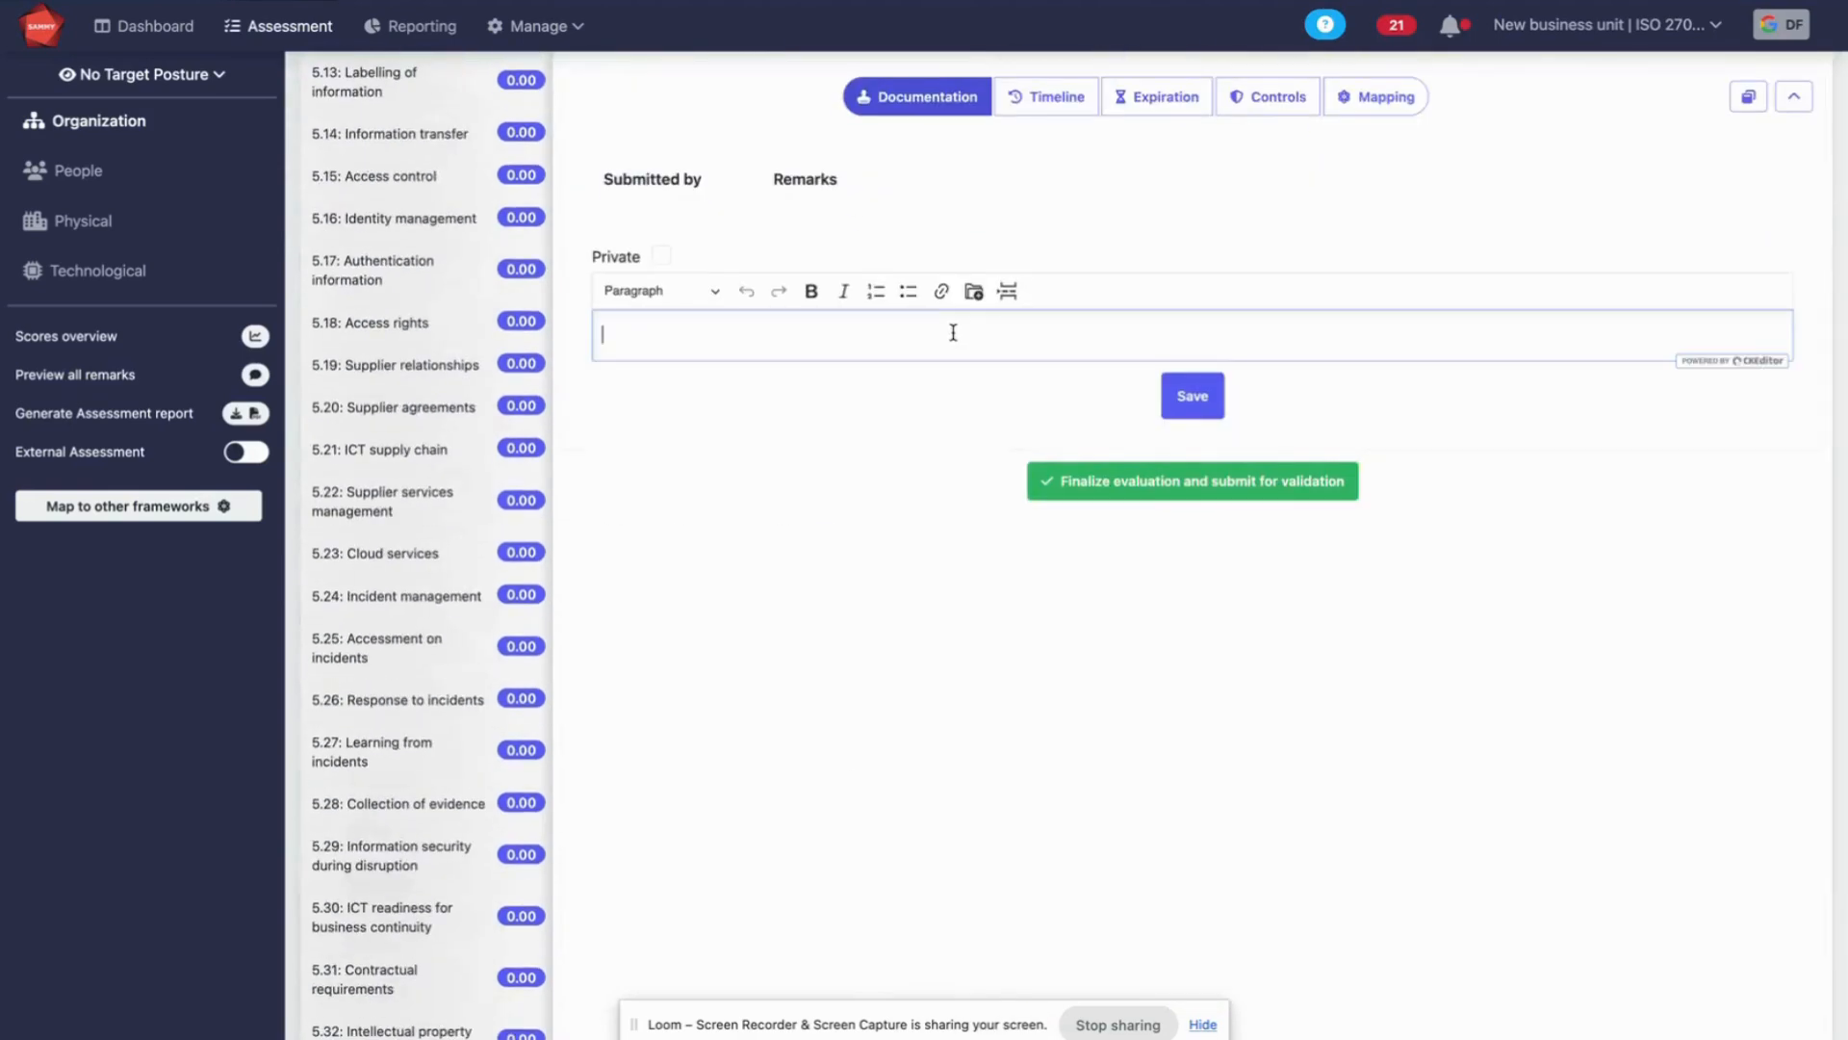
text(evidence)
click(974, 290)
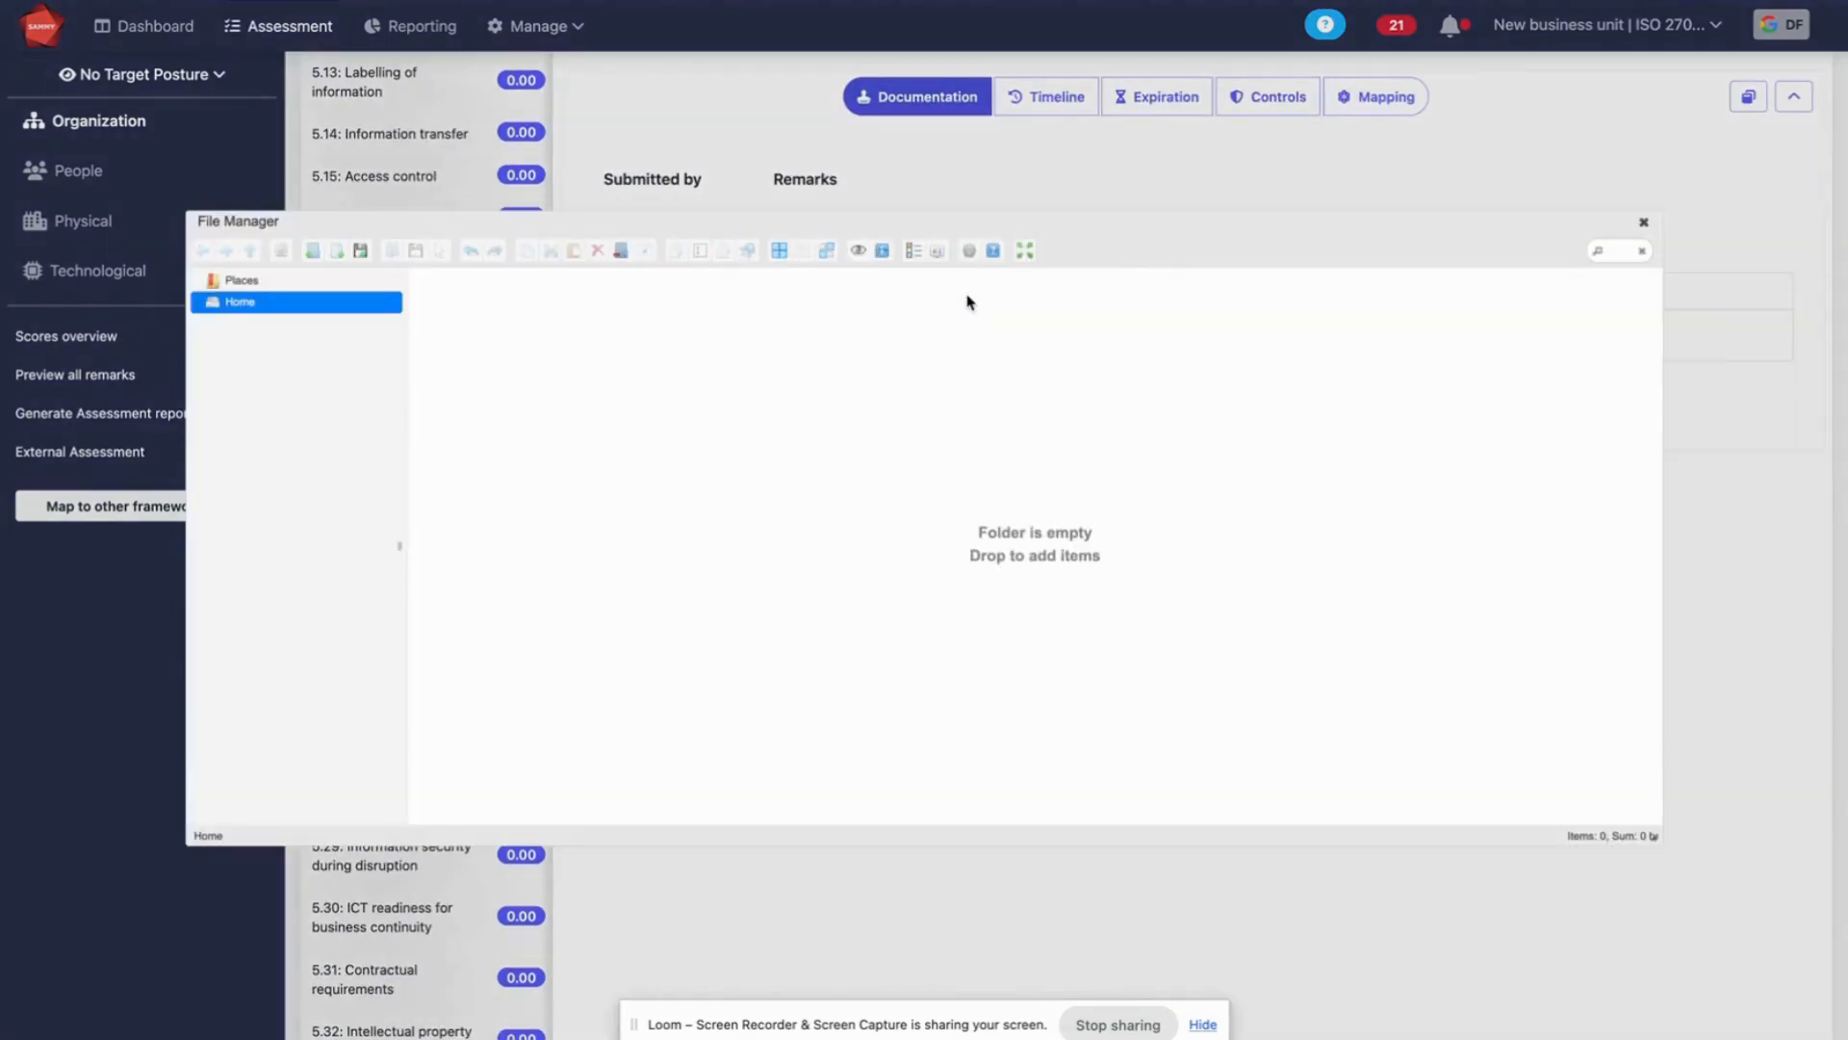
click(1646, 224)
click(1193, 392)
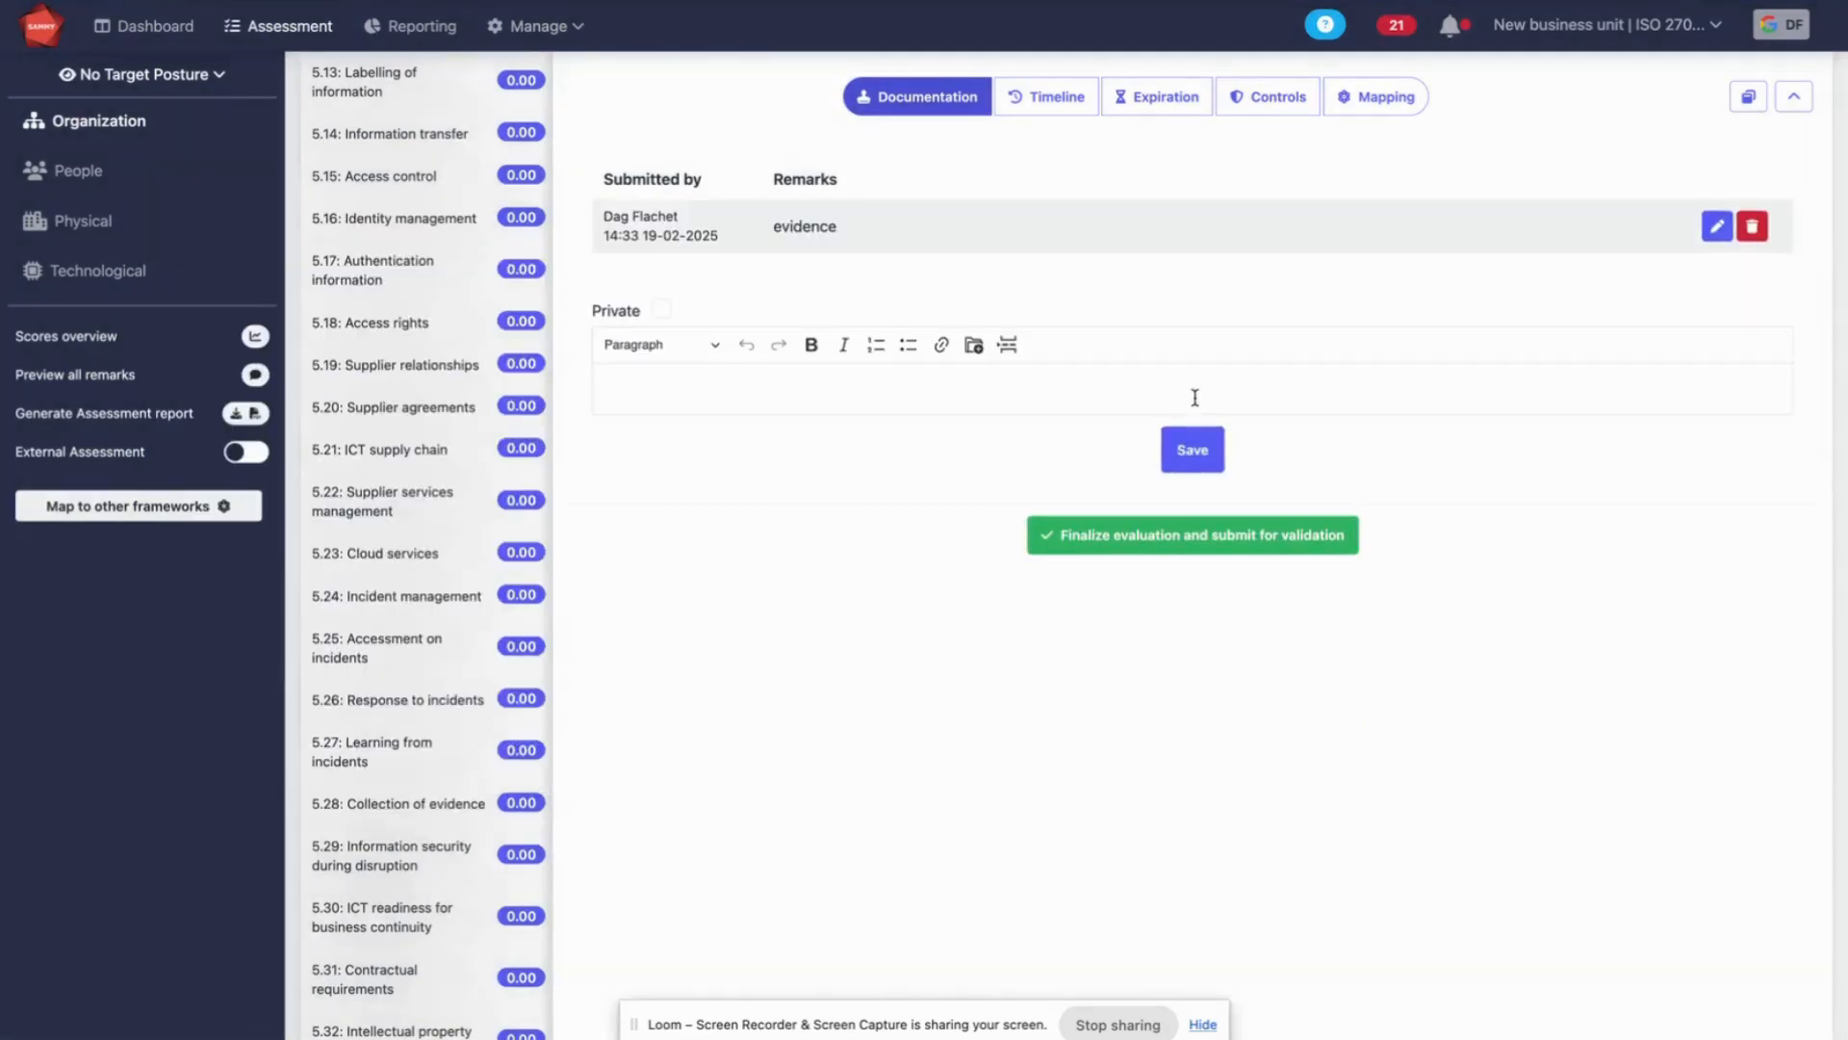
Finalize the evaluation of stream 5.1 Policies, submit it for validation and accept the validation
scroll(1194, 398, up, 6)
scroll(1433, 490, down, 10)
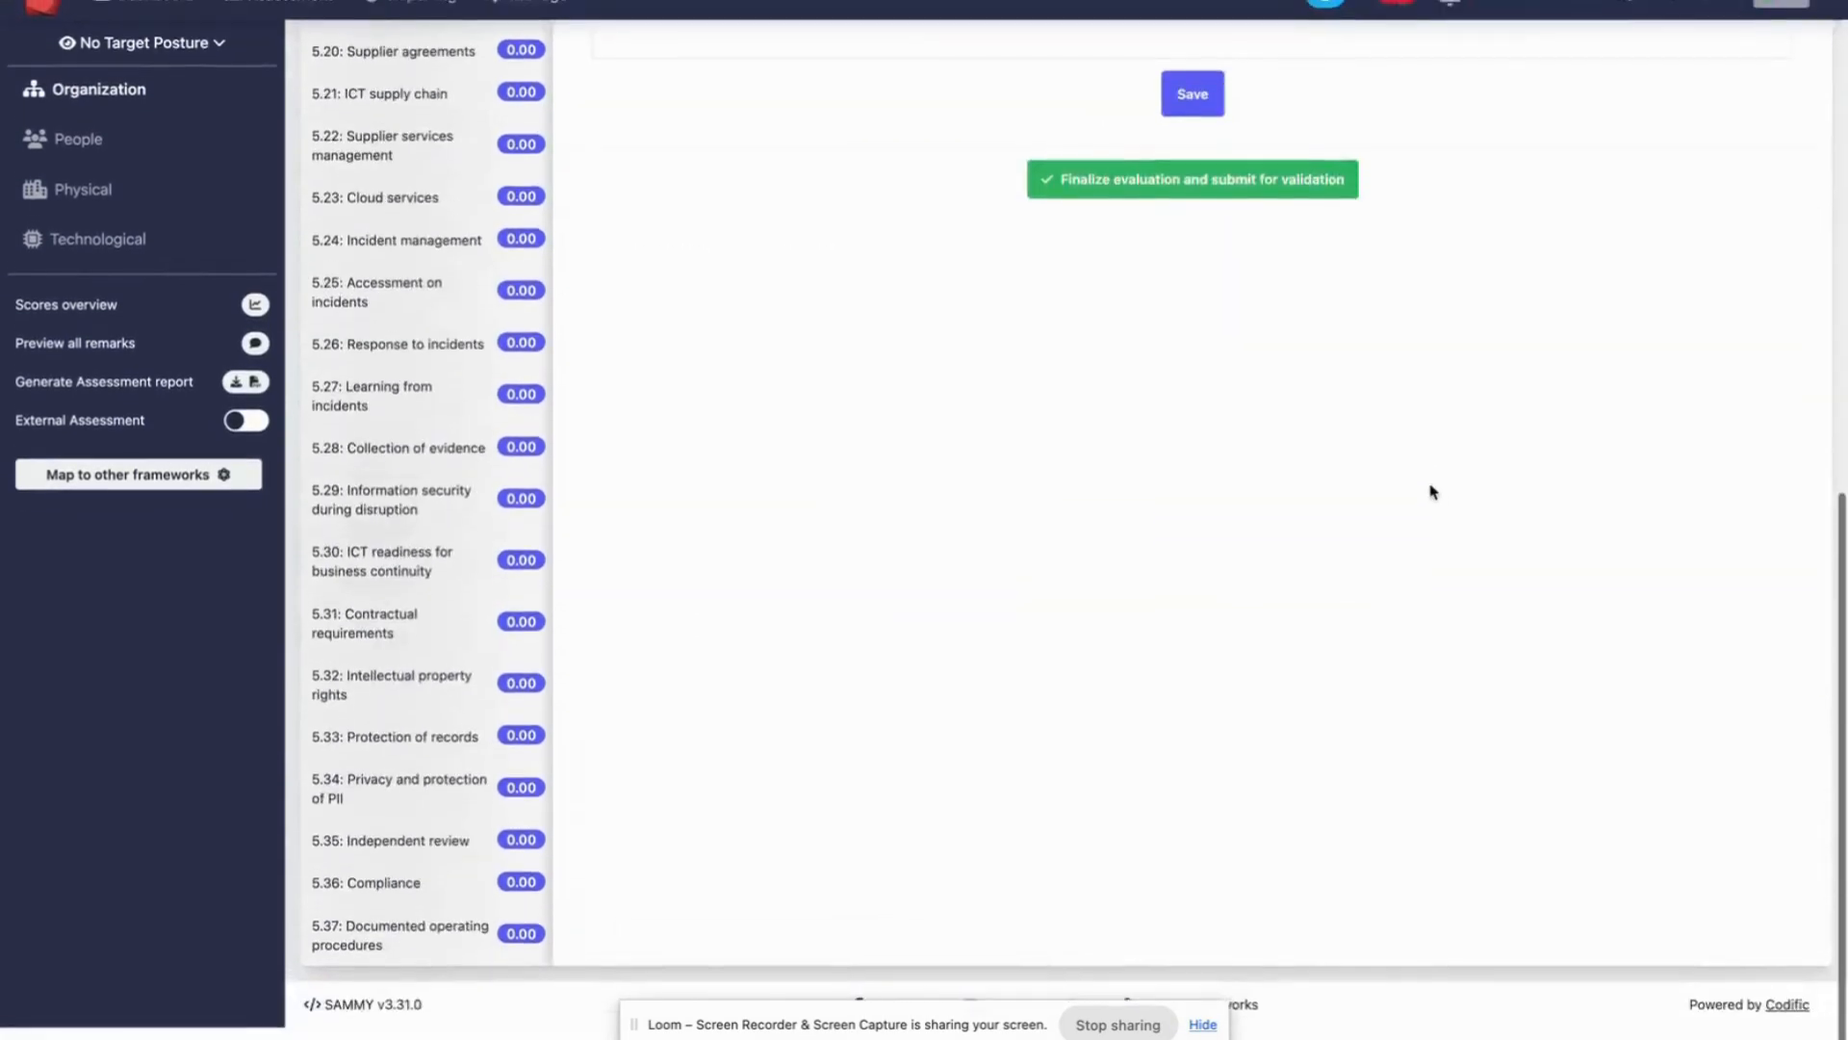
click(1211, 217)
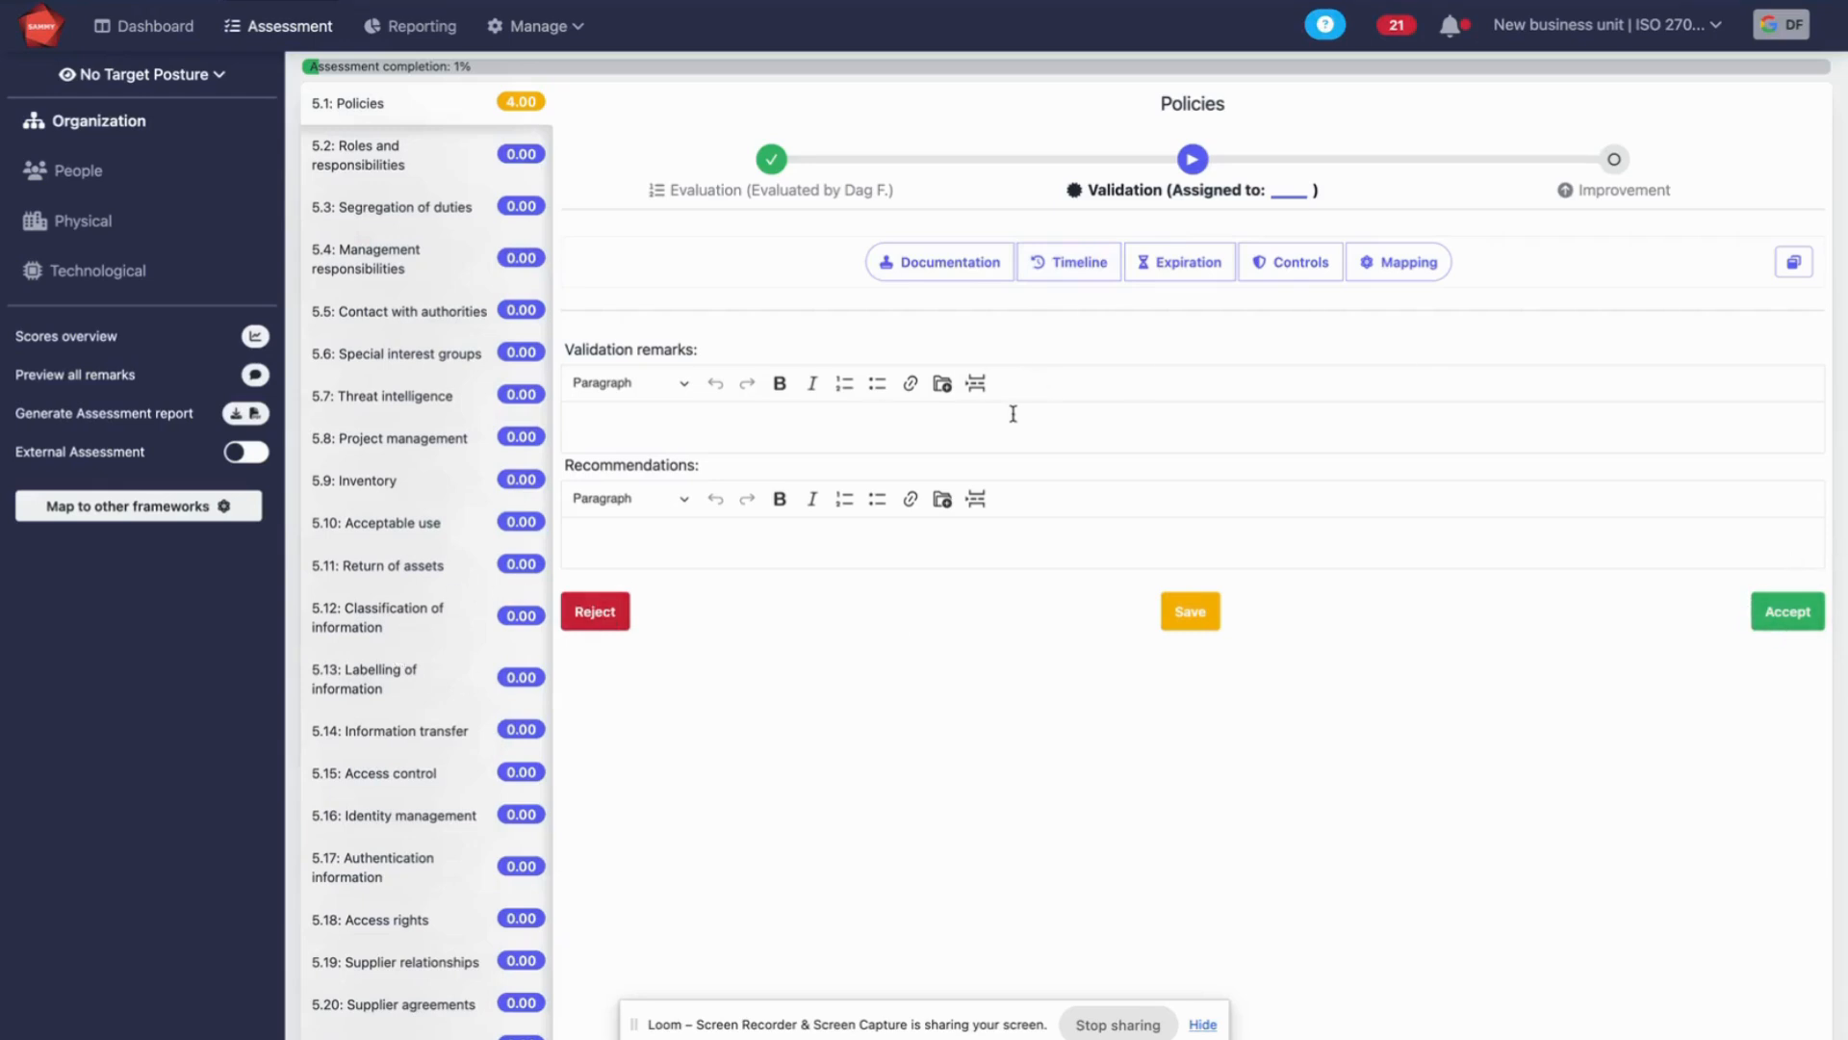
click(1802, 626)
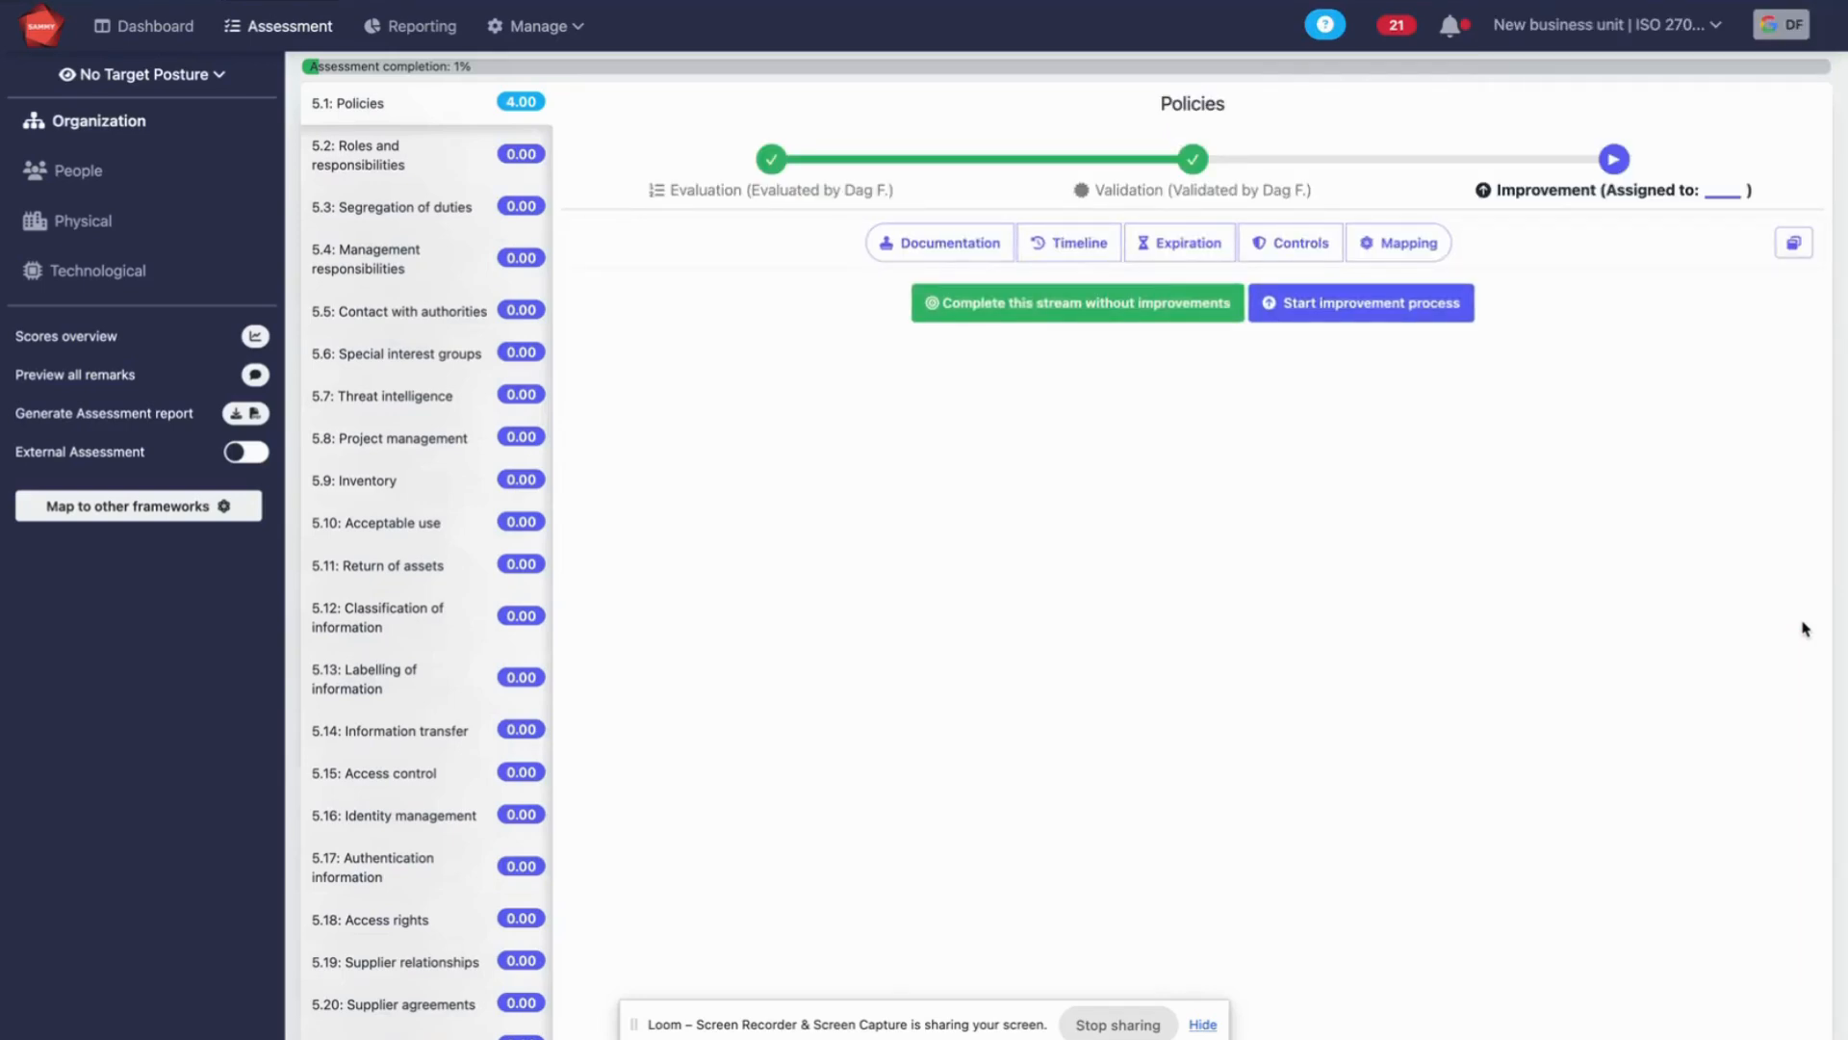
Start the improvement process for stream 5.1 Policies and choose "Optimized" as the desired implementation
click(1473, 302)
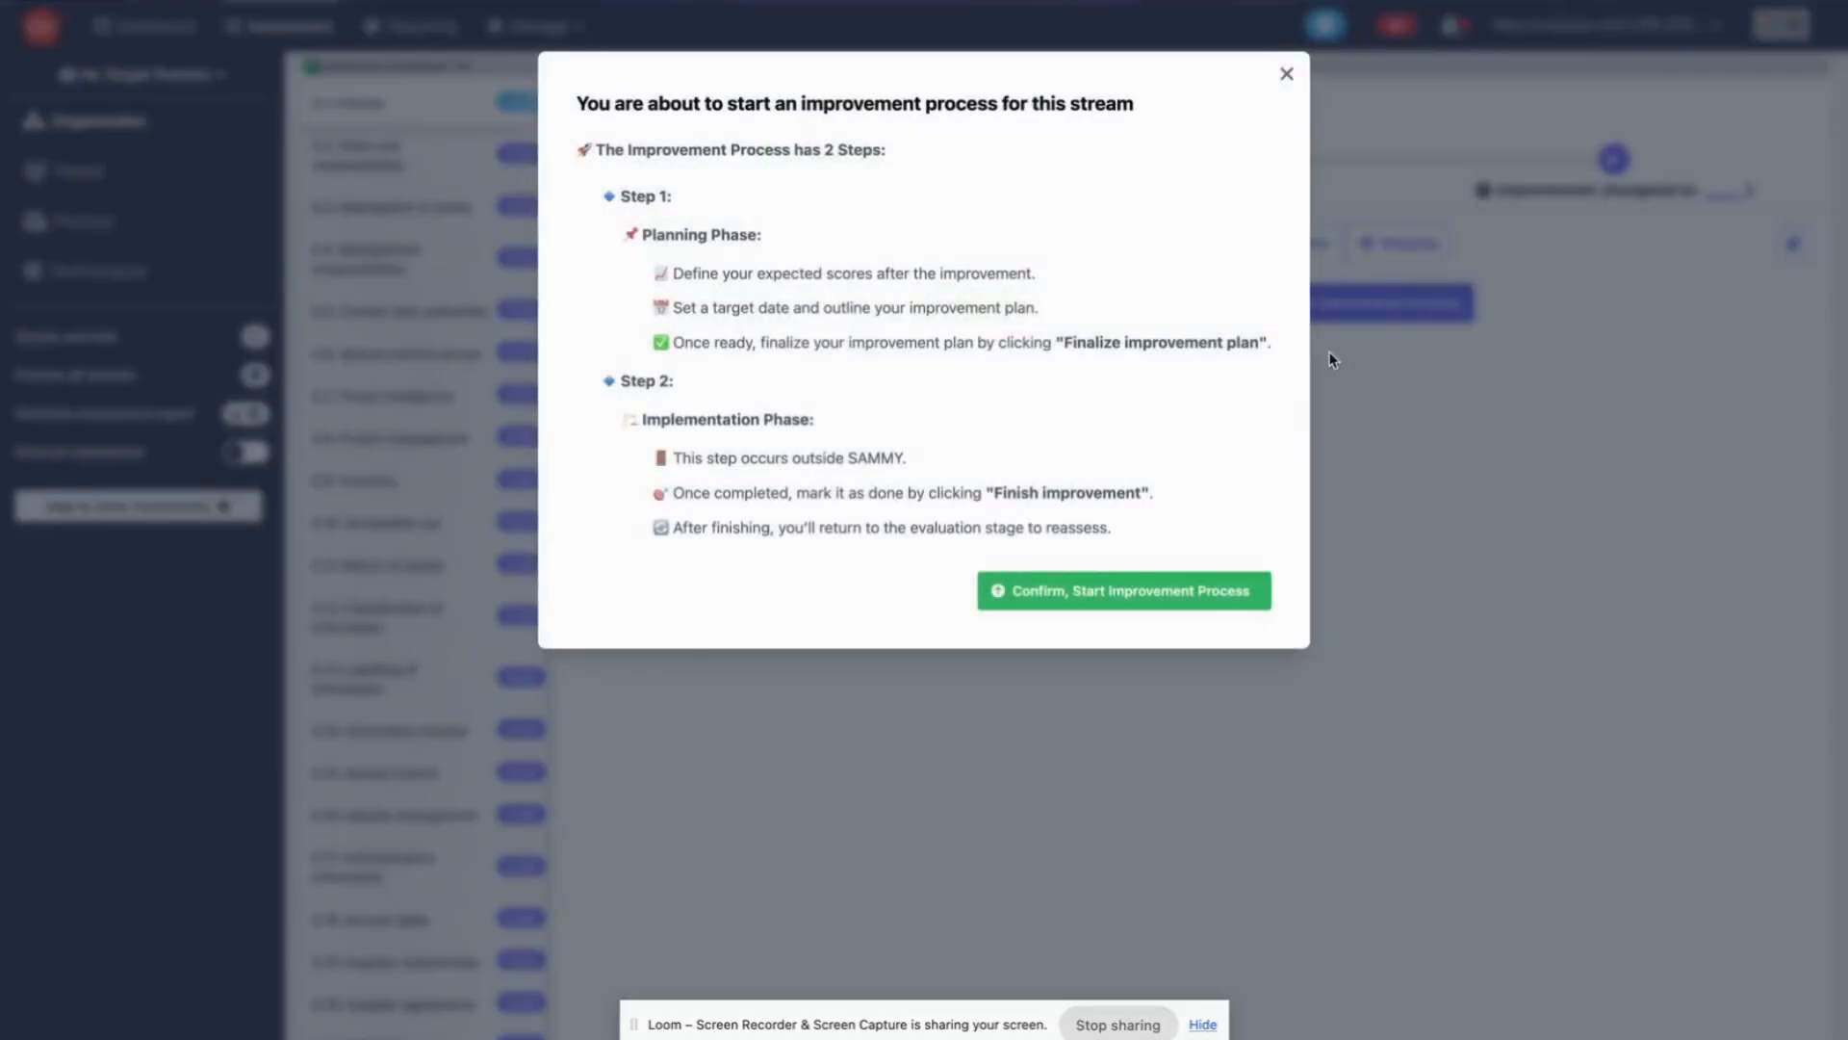
click(1084, 589)
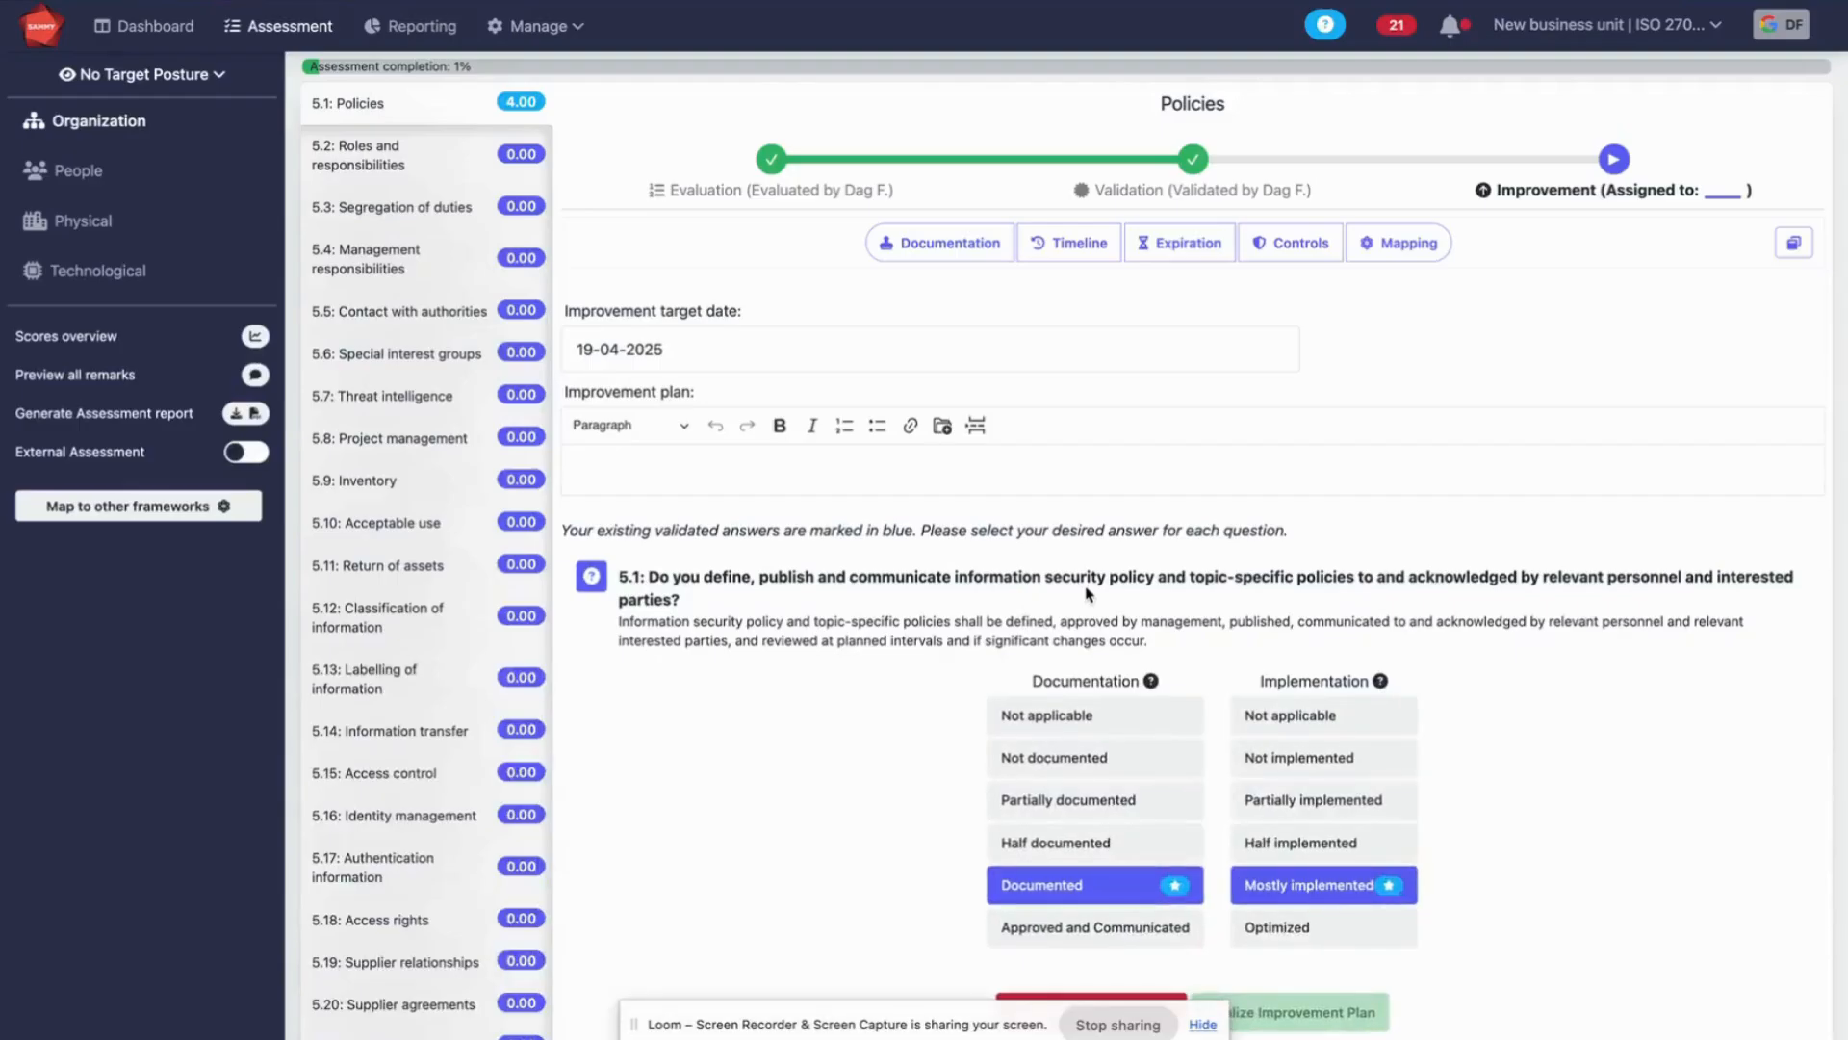
scroll(1088, 593, down, 5)
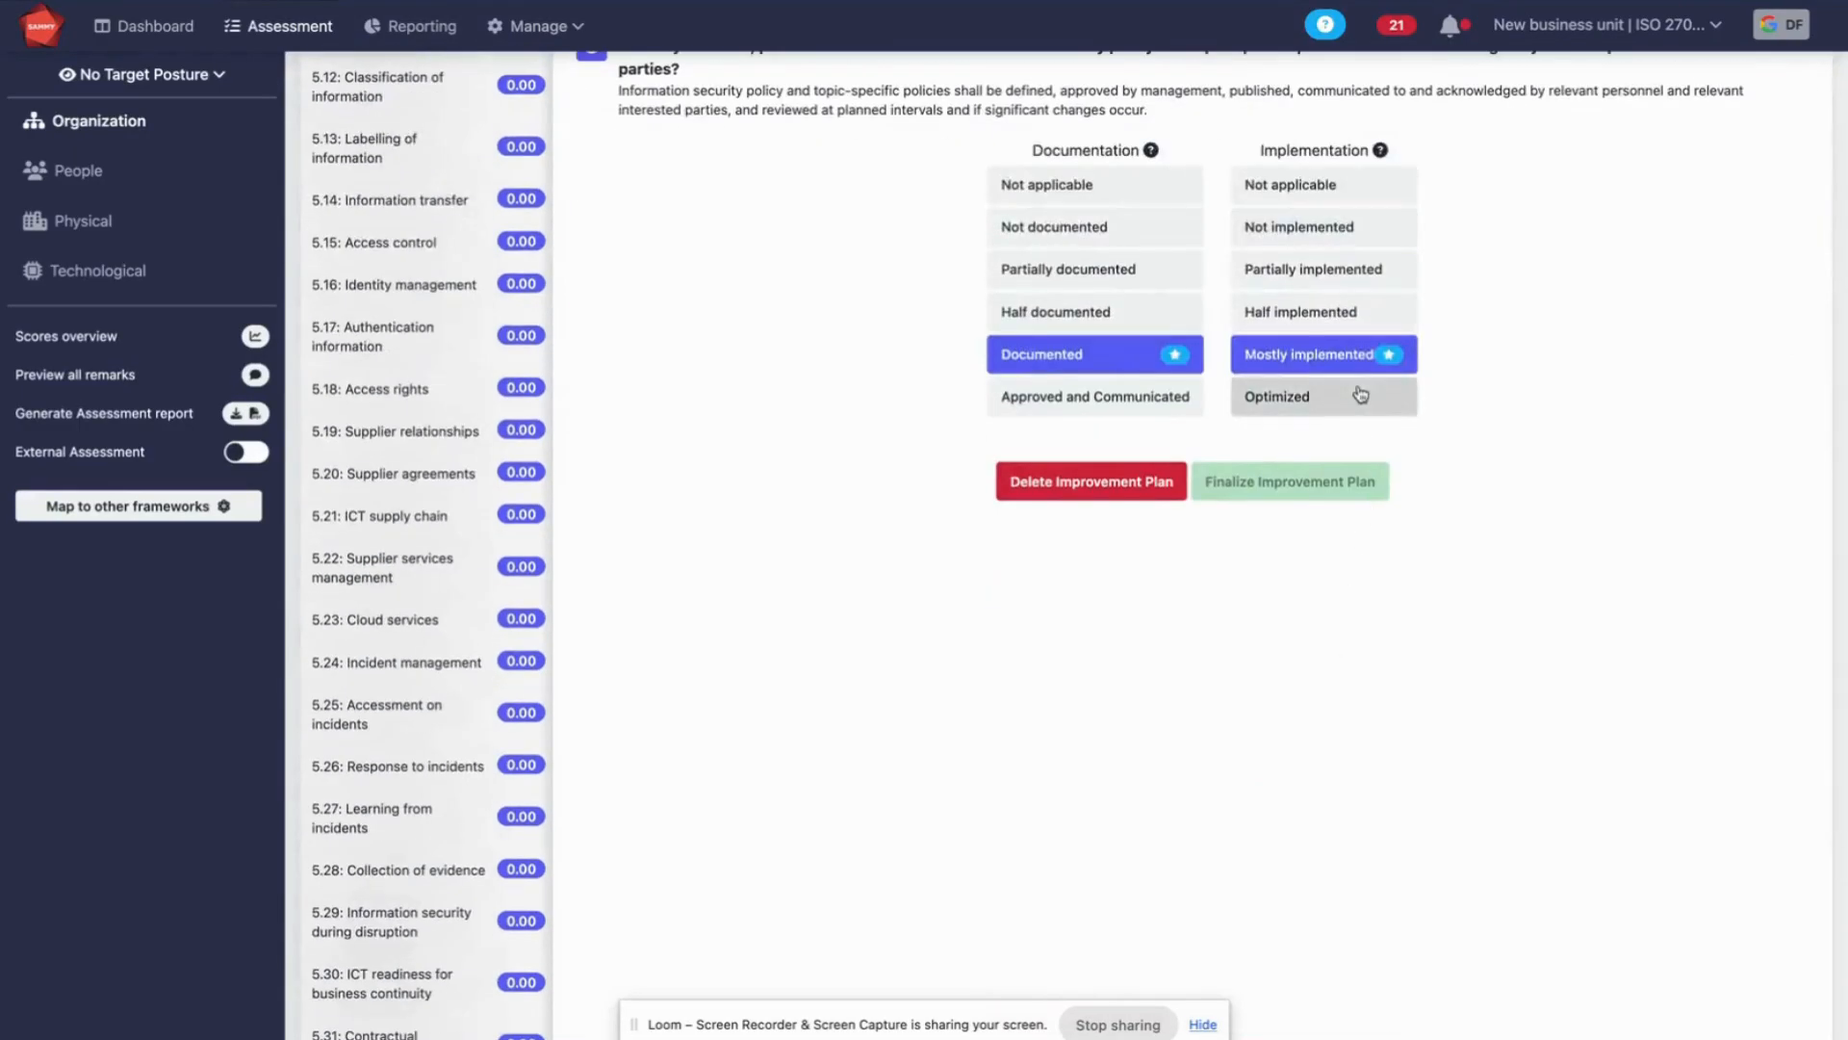
click(1361, 395)
Set the improvement target date of stream 5.1 Policies to 31-12-2025
scroll(1188, 385, up, 5)
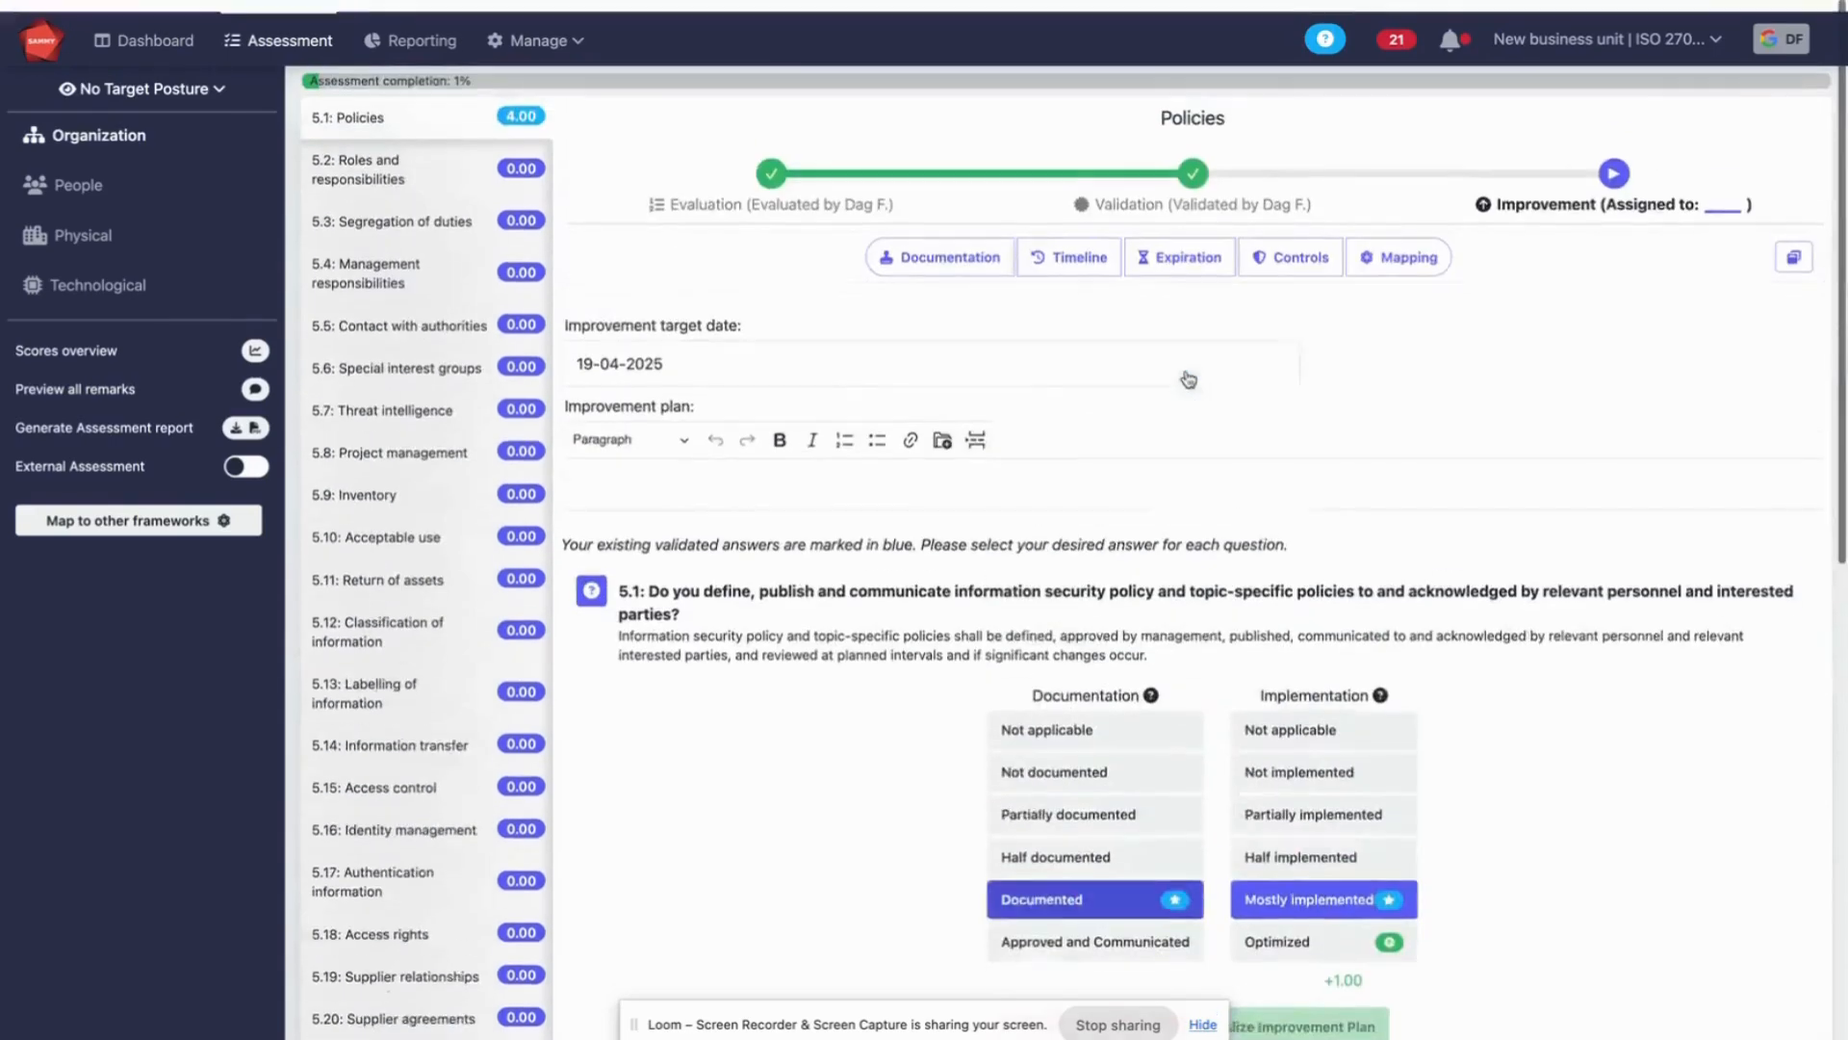
click(623, 358)
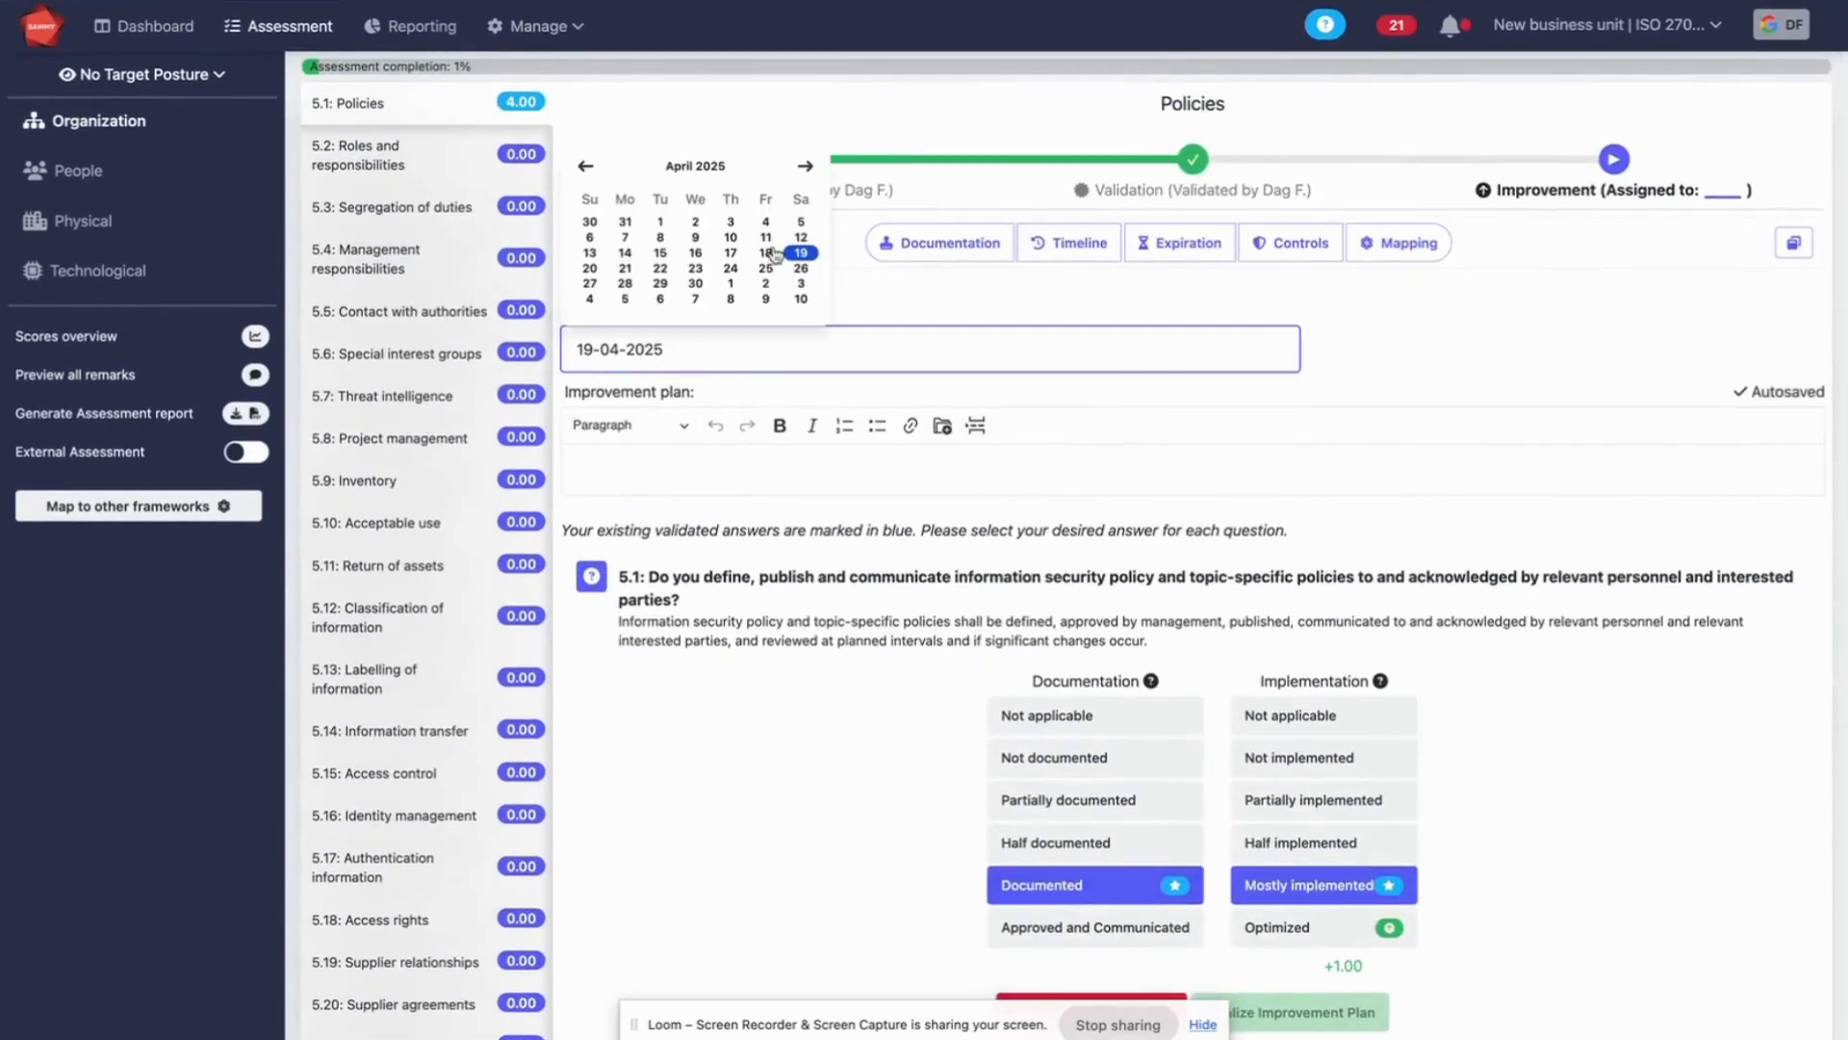
click(810, 166)
click(810, 166)
click(809, 166)
click(809, 167)
click(809, 166)
click(809, 167)
click(809, 166)
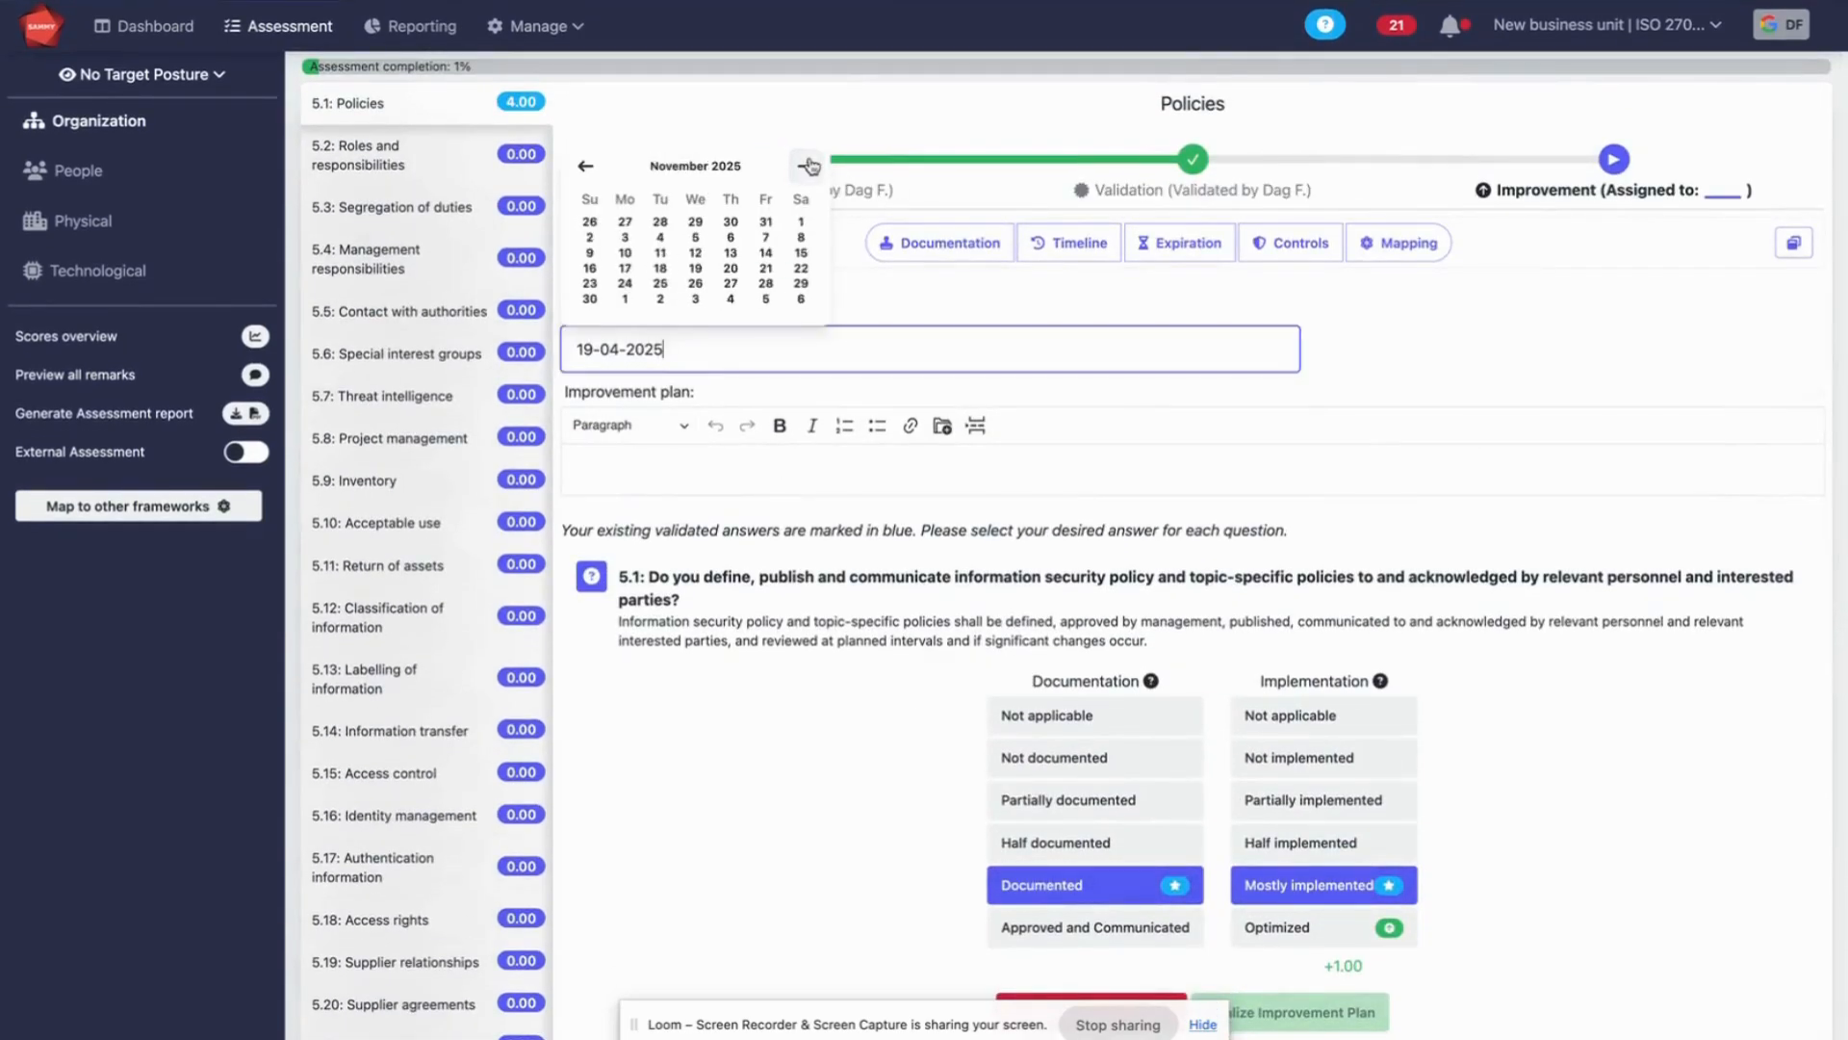
click(810, 167)
click(695, 283)
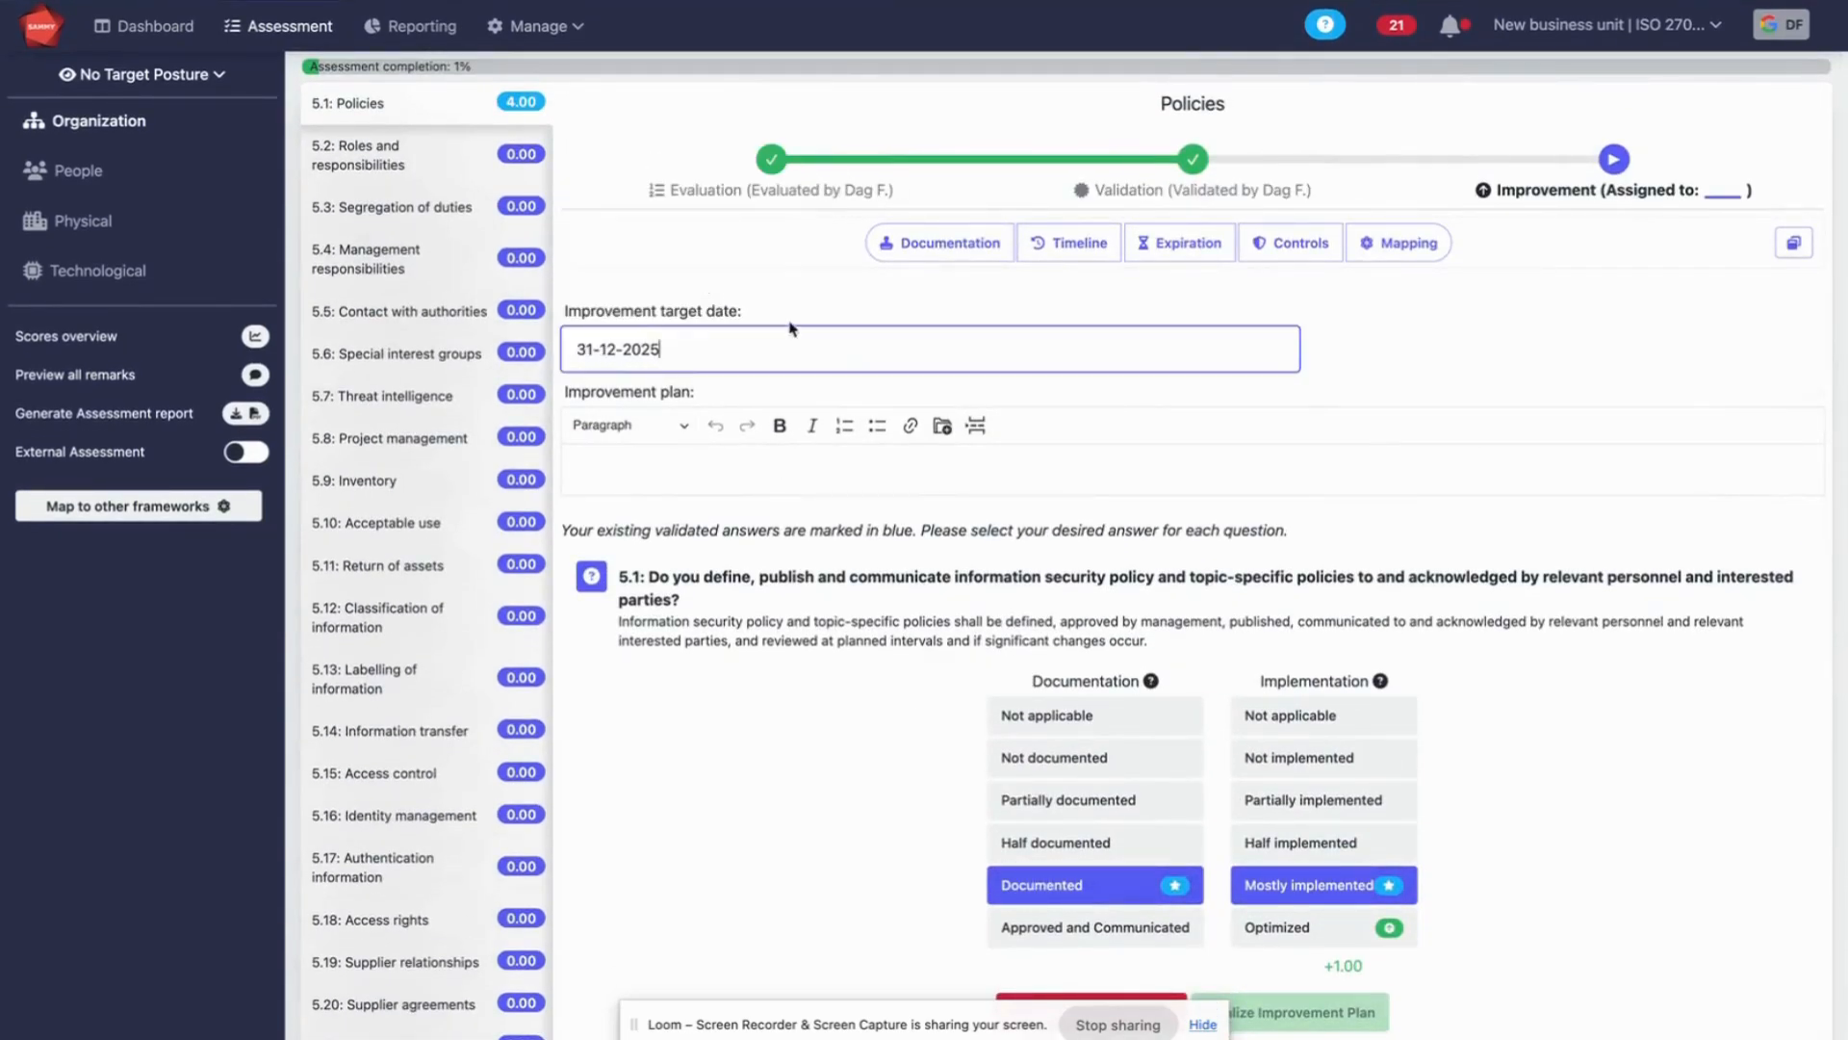
Enter "this is the plan." as the improvement plan and finalize the plan
click(811, 472)
text(th)
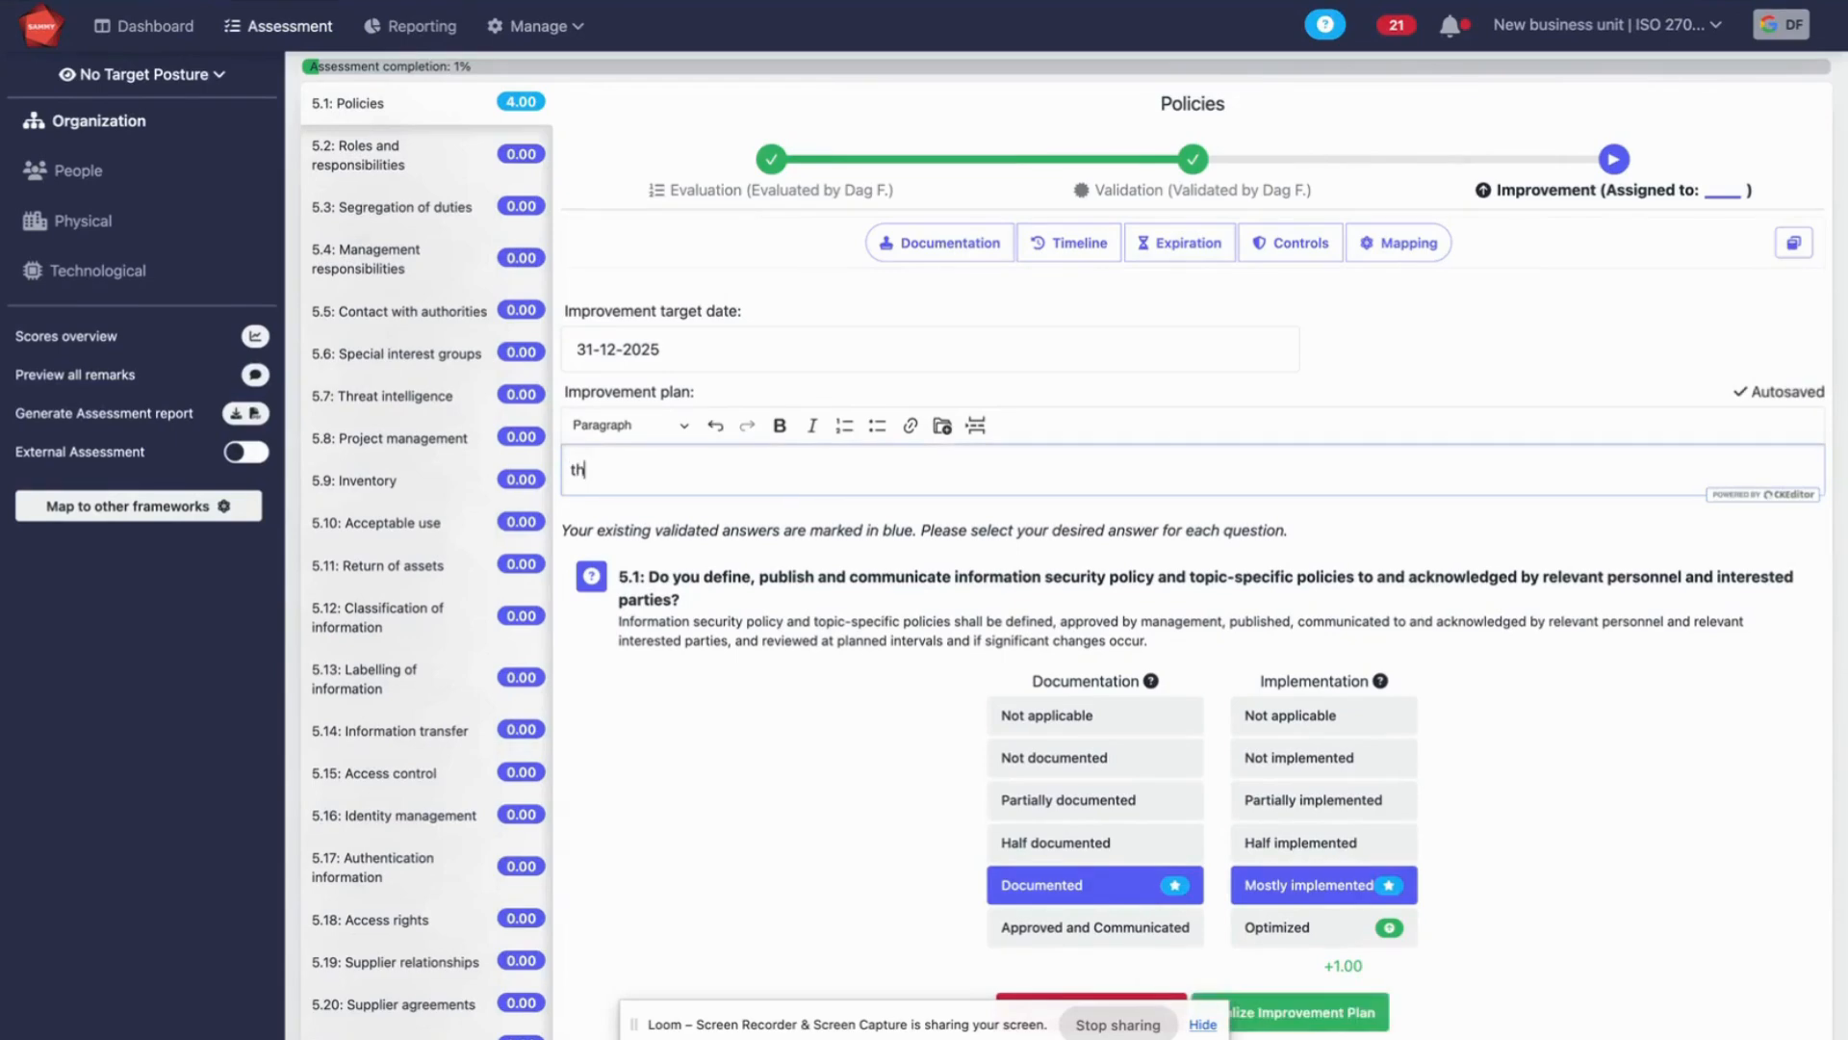
text(is is the plan.)
scroll(1343, 338, down, 7)
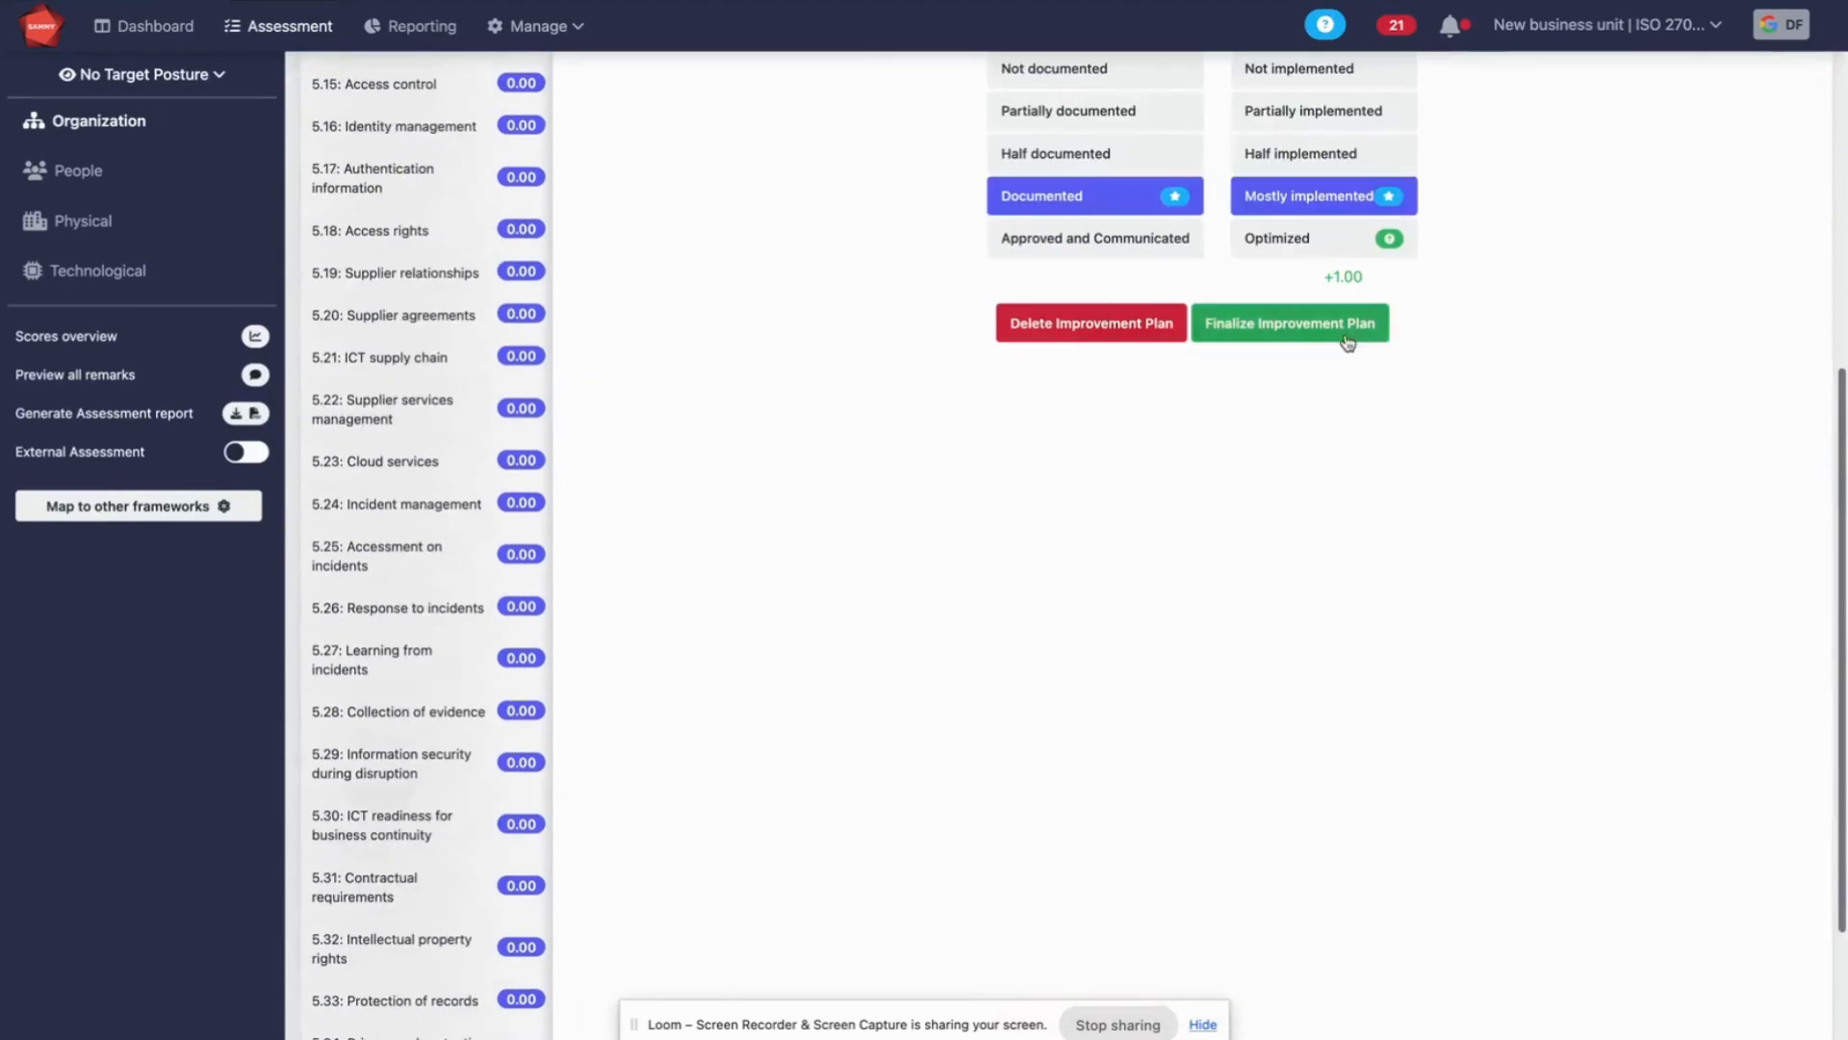
click(1334, 339)
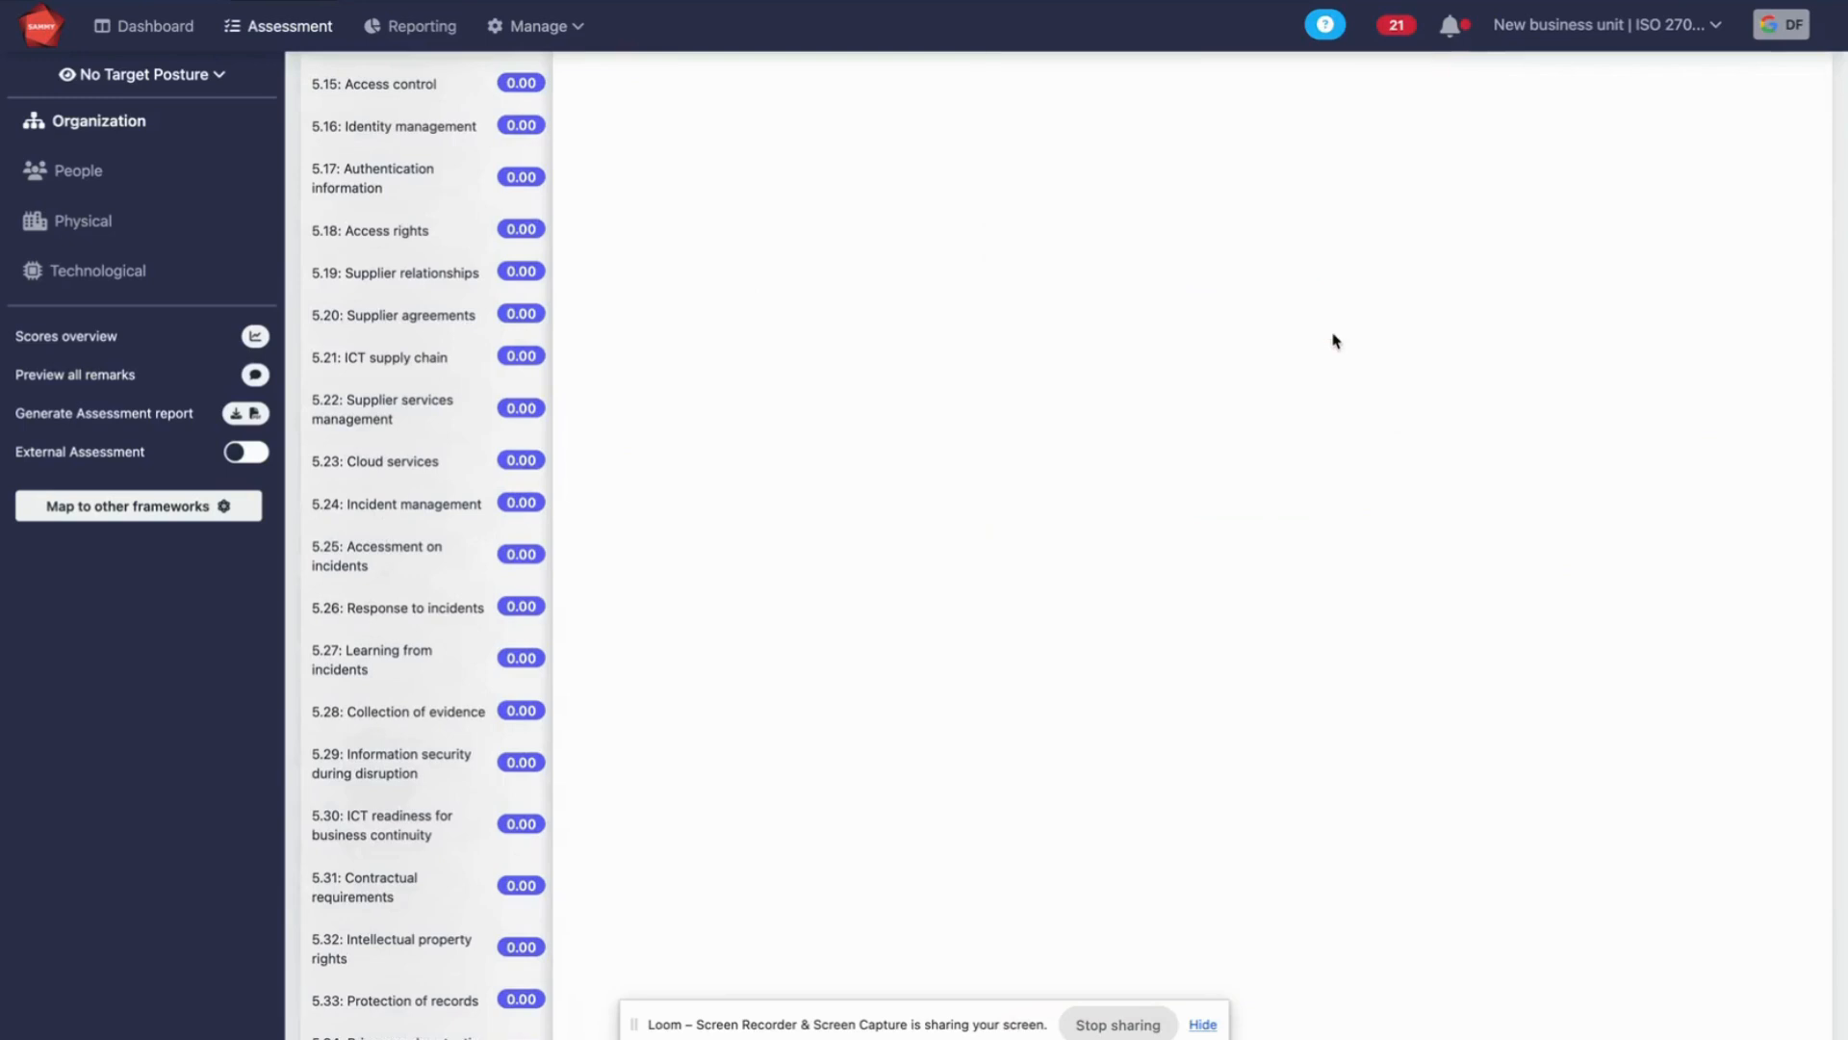
Open the reporting overview of the assessment to examine its scores and projected growth
click(414, 28)
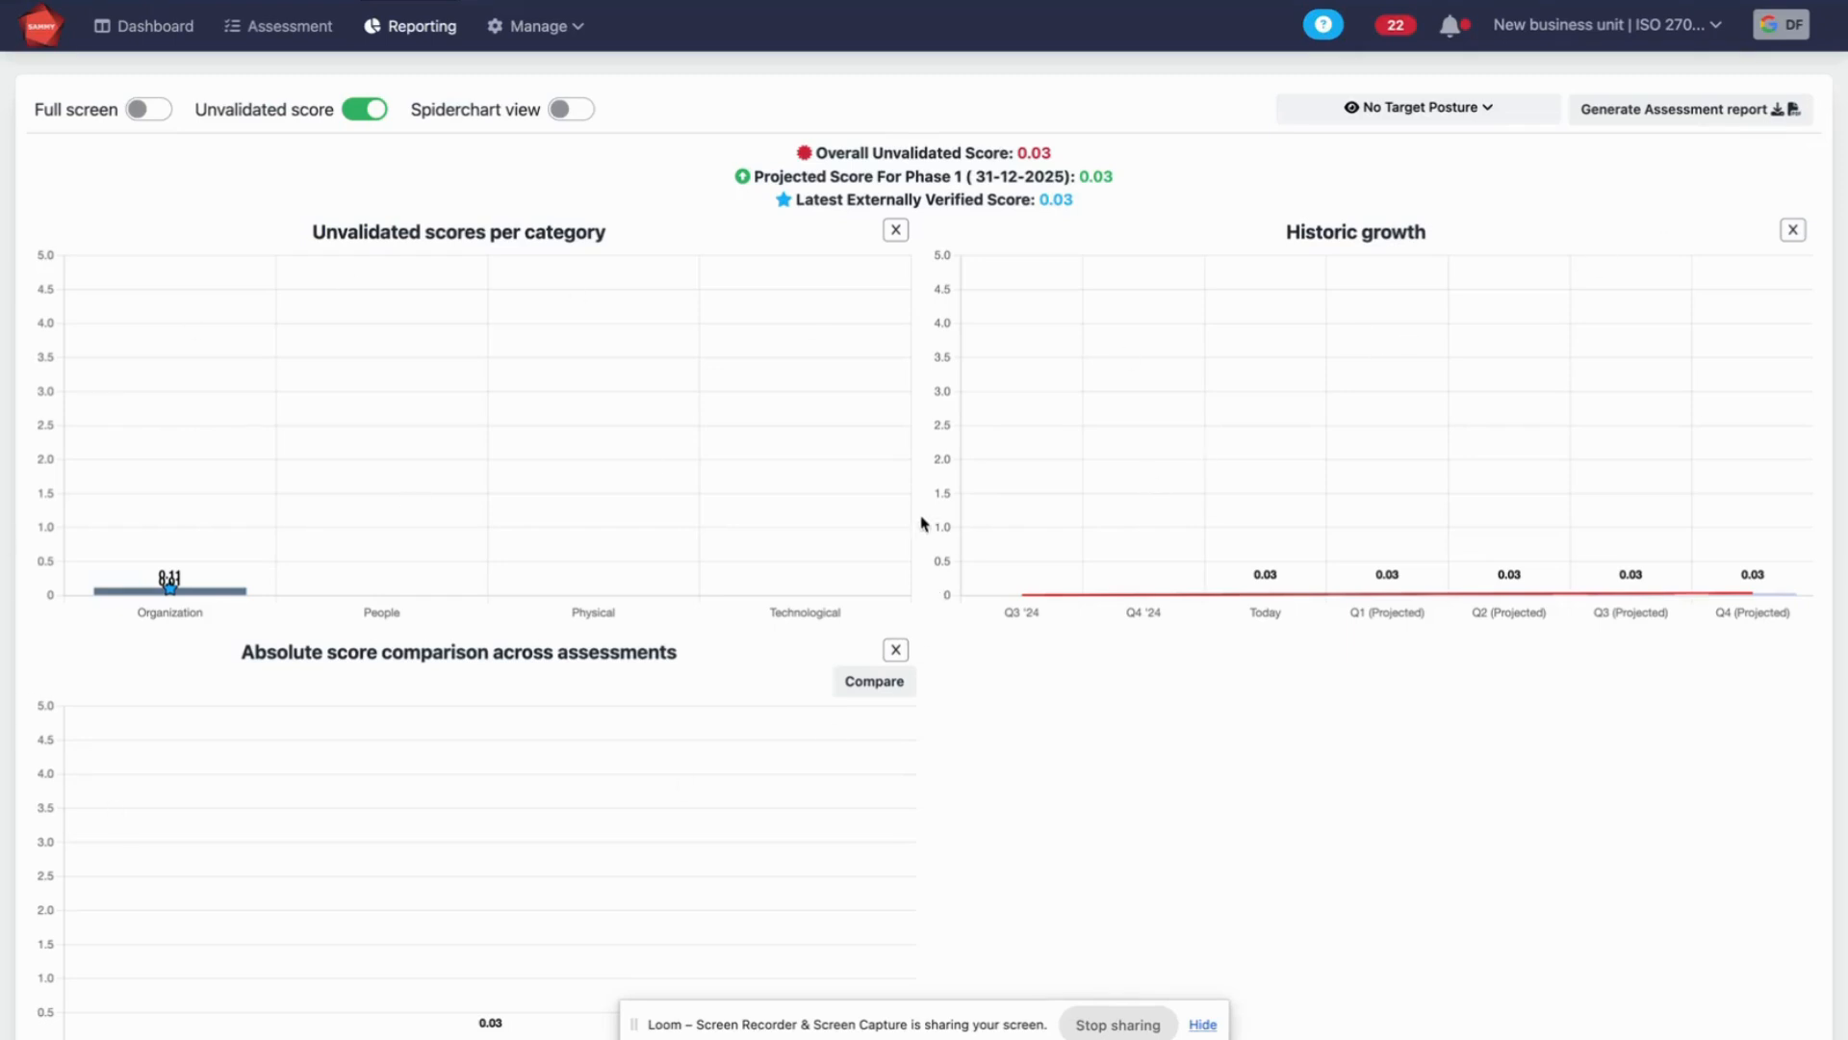
Generate an assessment report with "Demo" as the stakeholders and "Today" as the assessment dates
click(1712, 117)
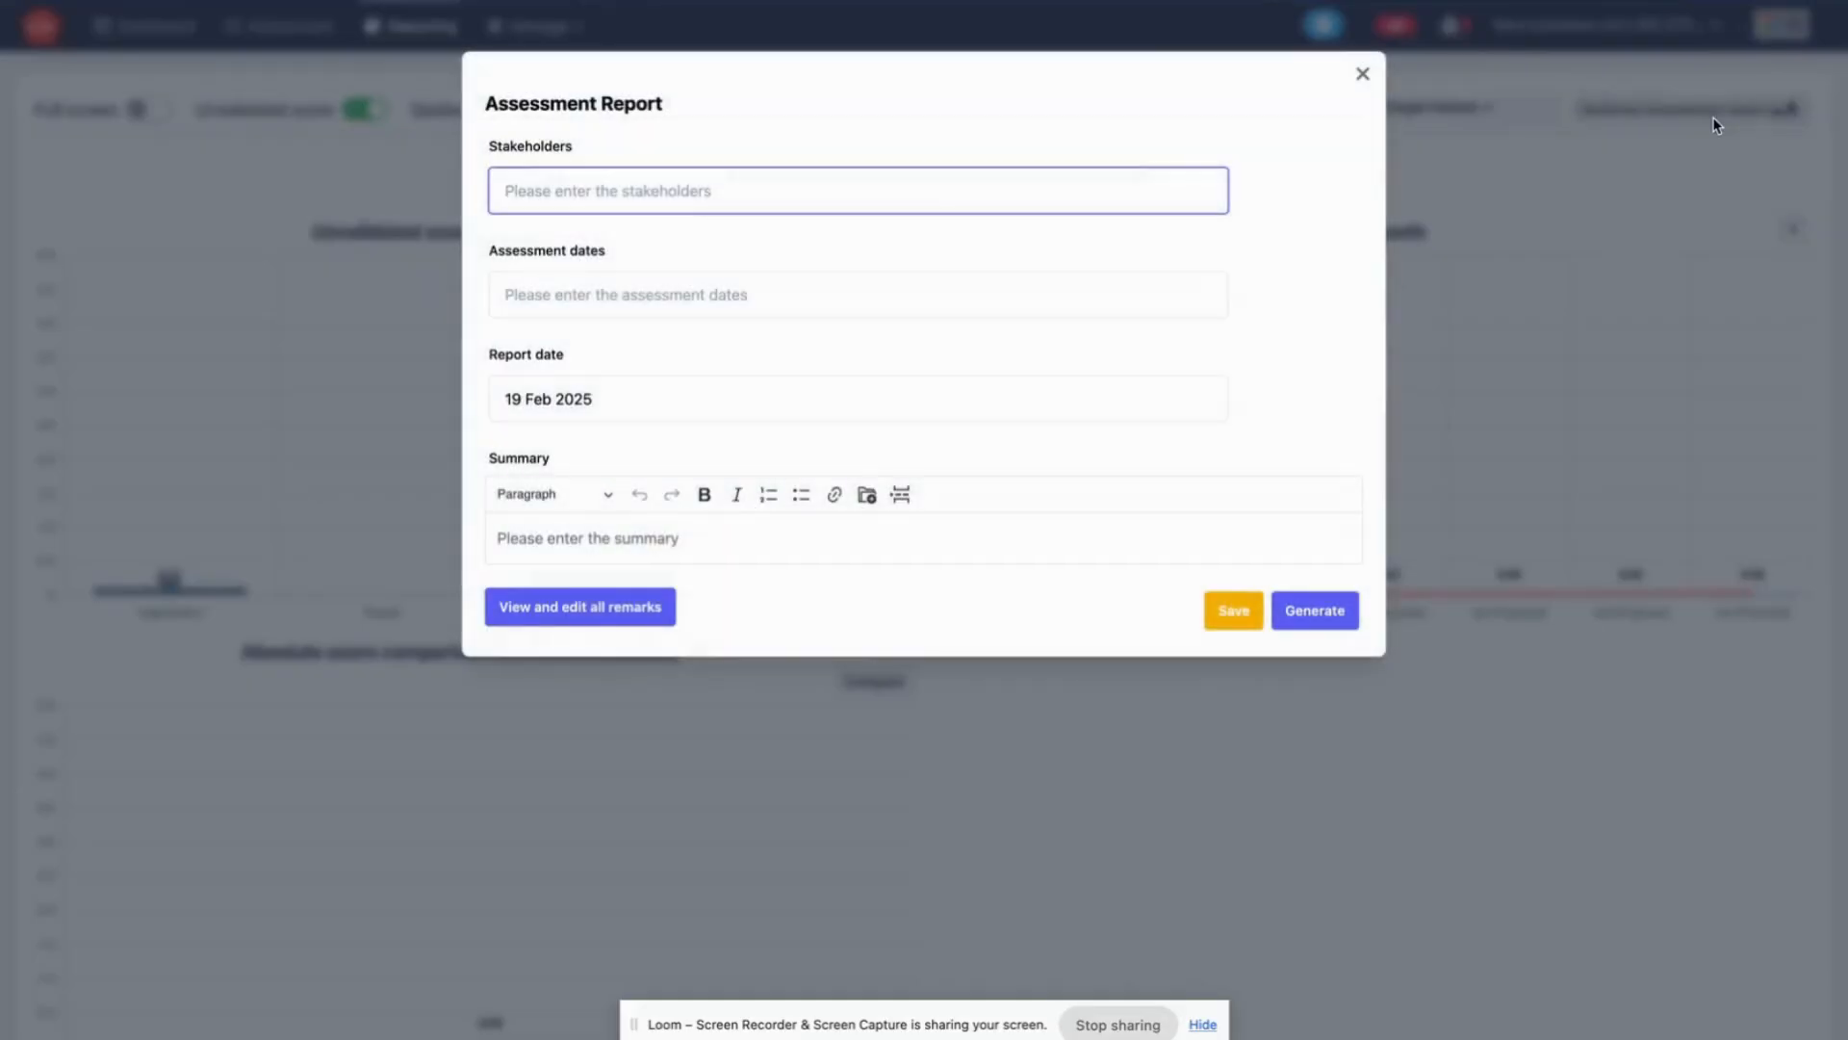
text(Demo)
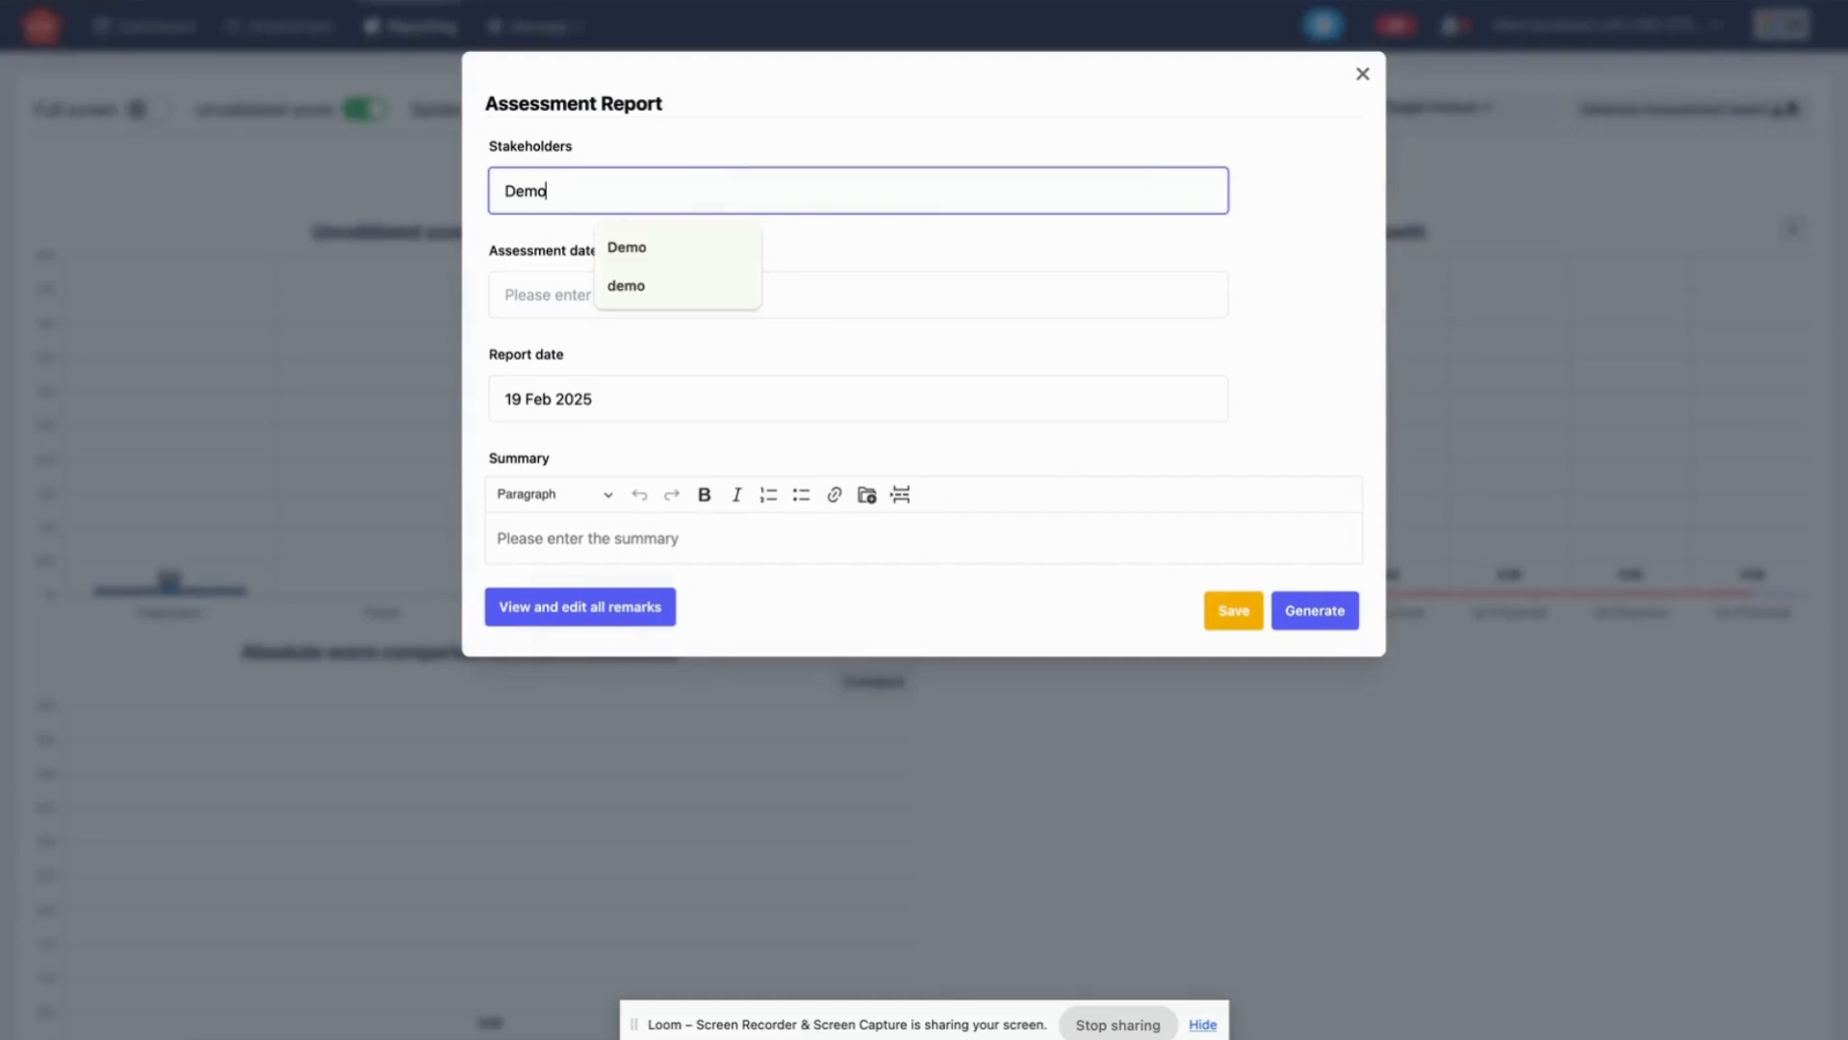
key(Tab)
text(Today)
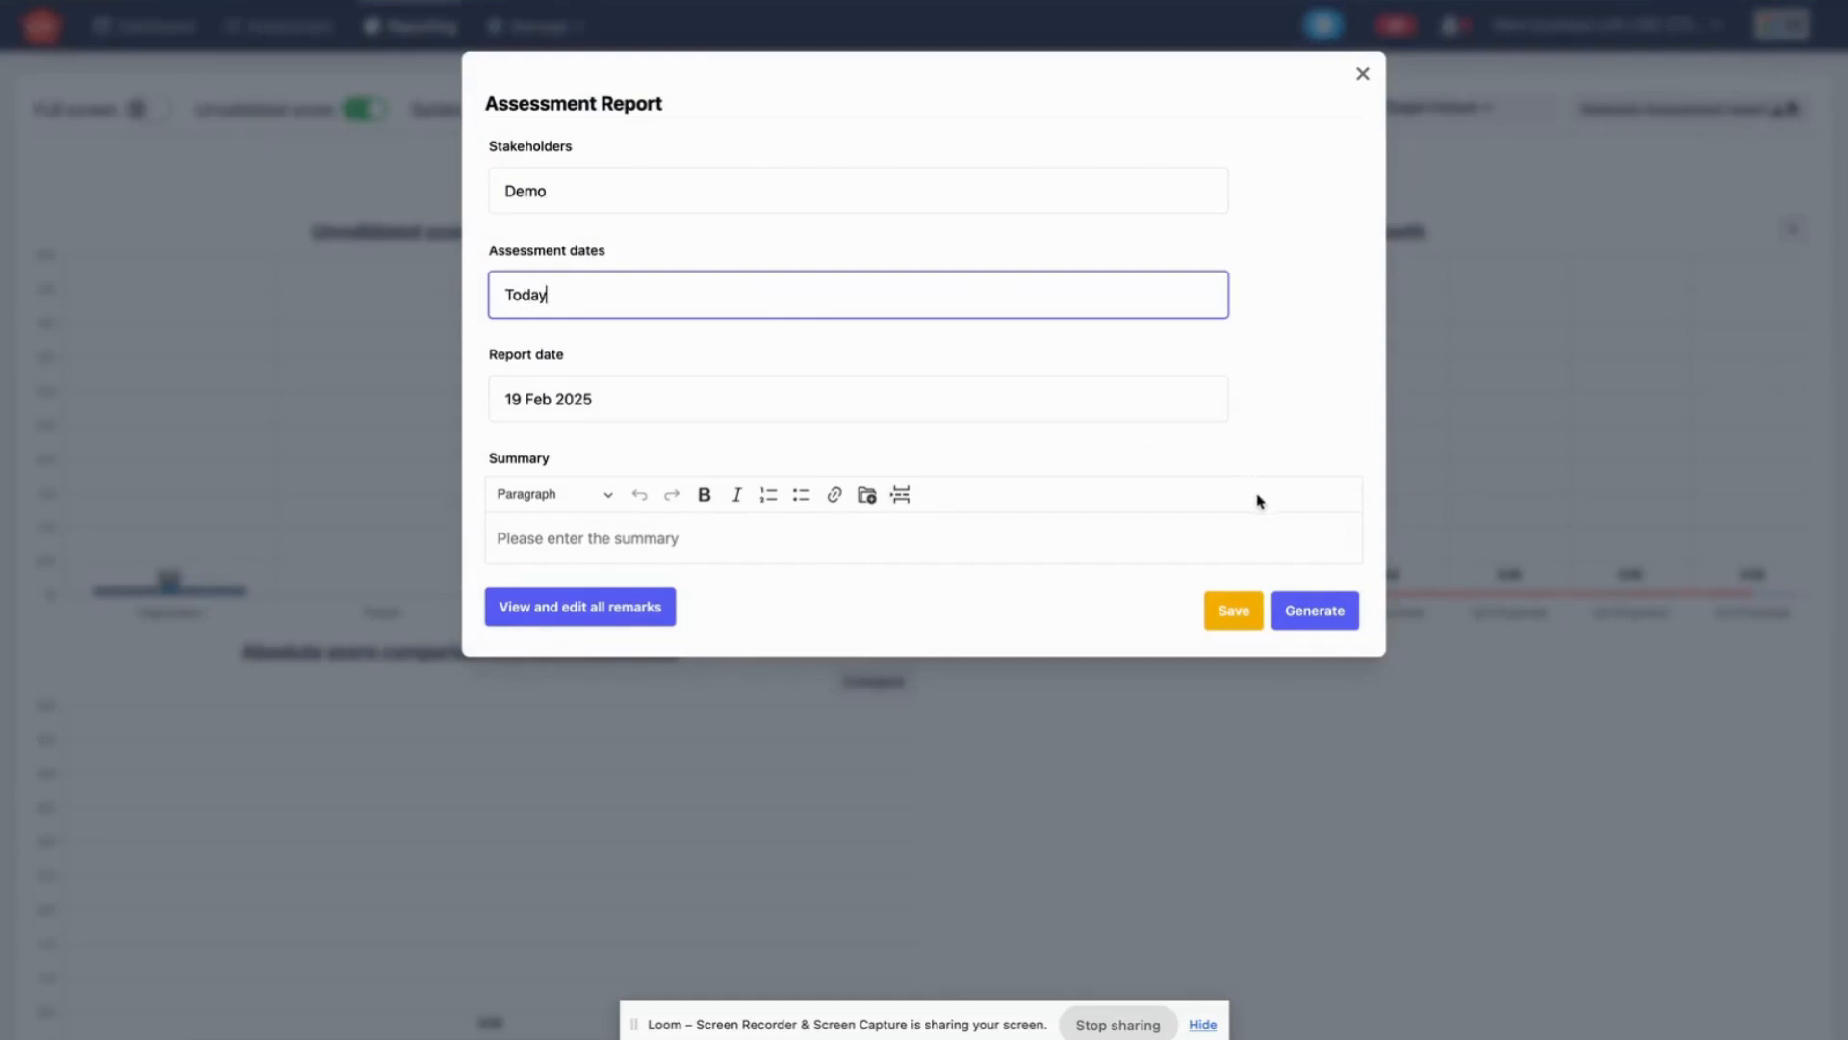
click(1352, 607)
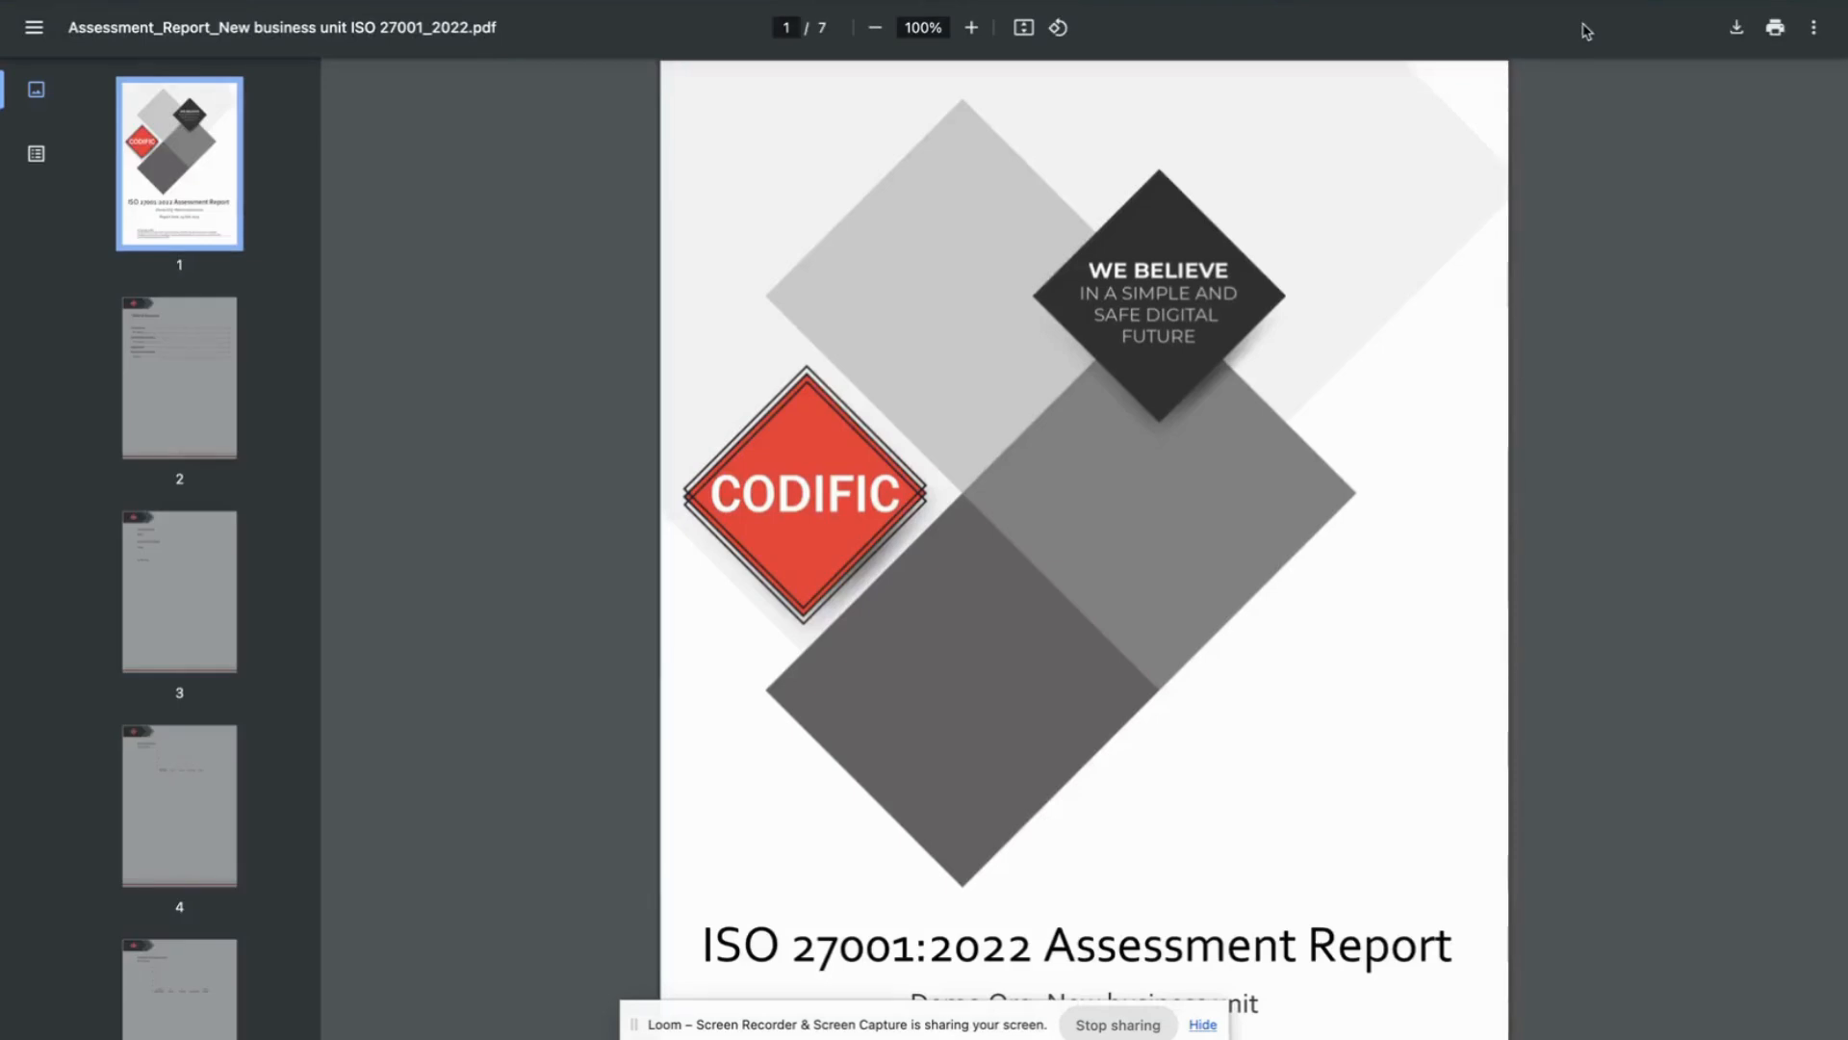
Look through the page previews of the generated assessment report PDF and close it
scroll(275, 484, down, 5)
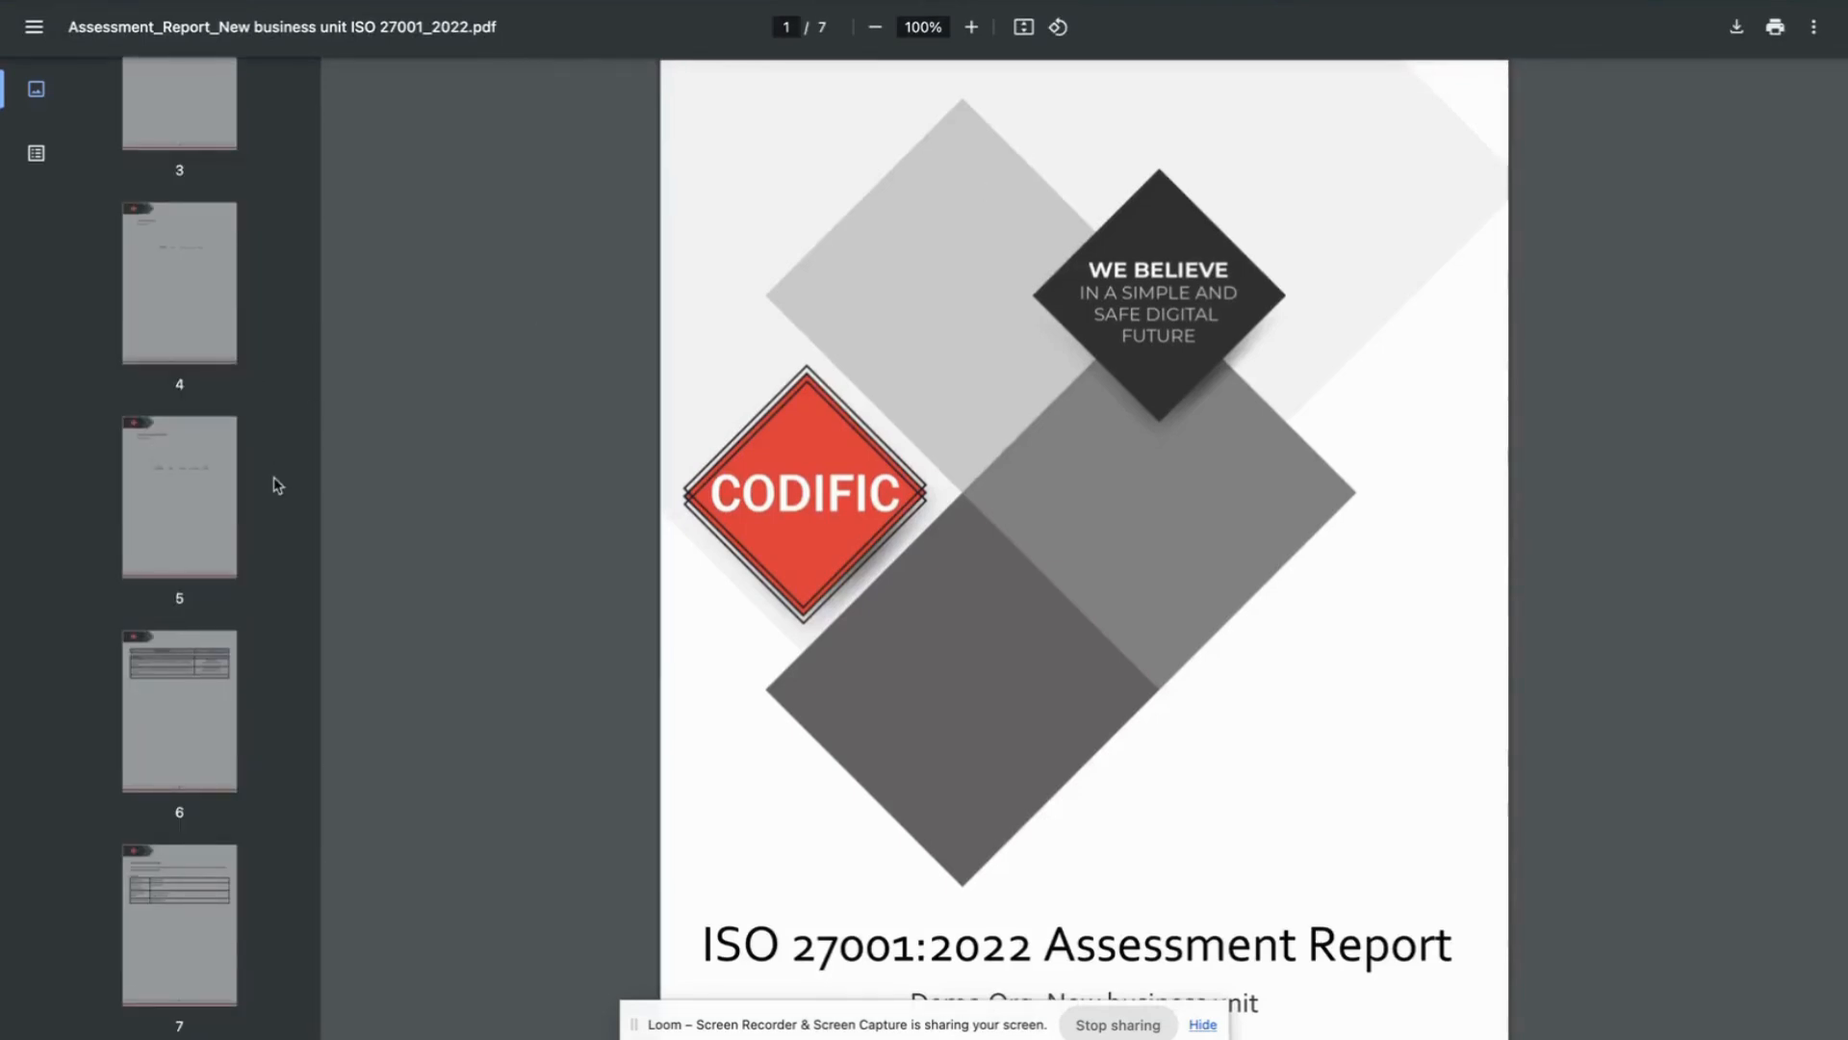
scroll(275, 484, up, 5)
key(super+w)
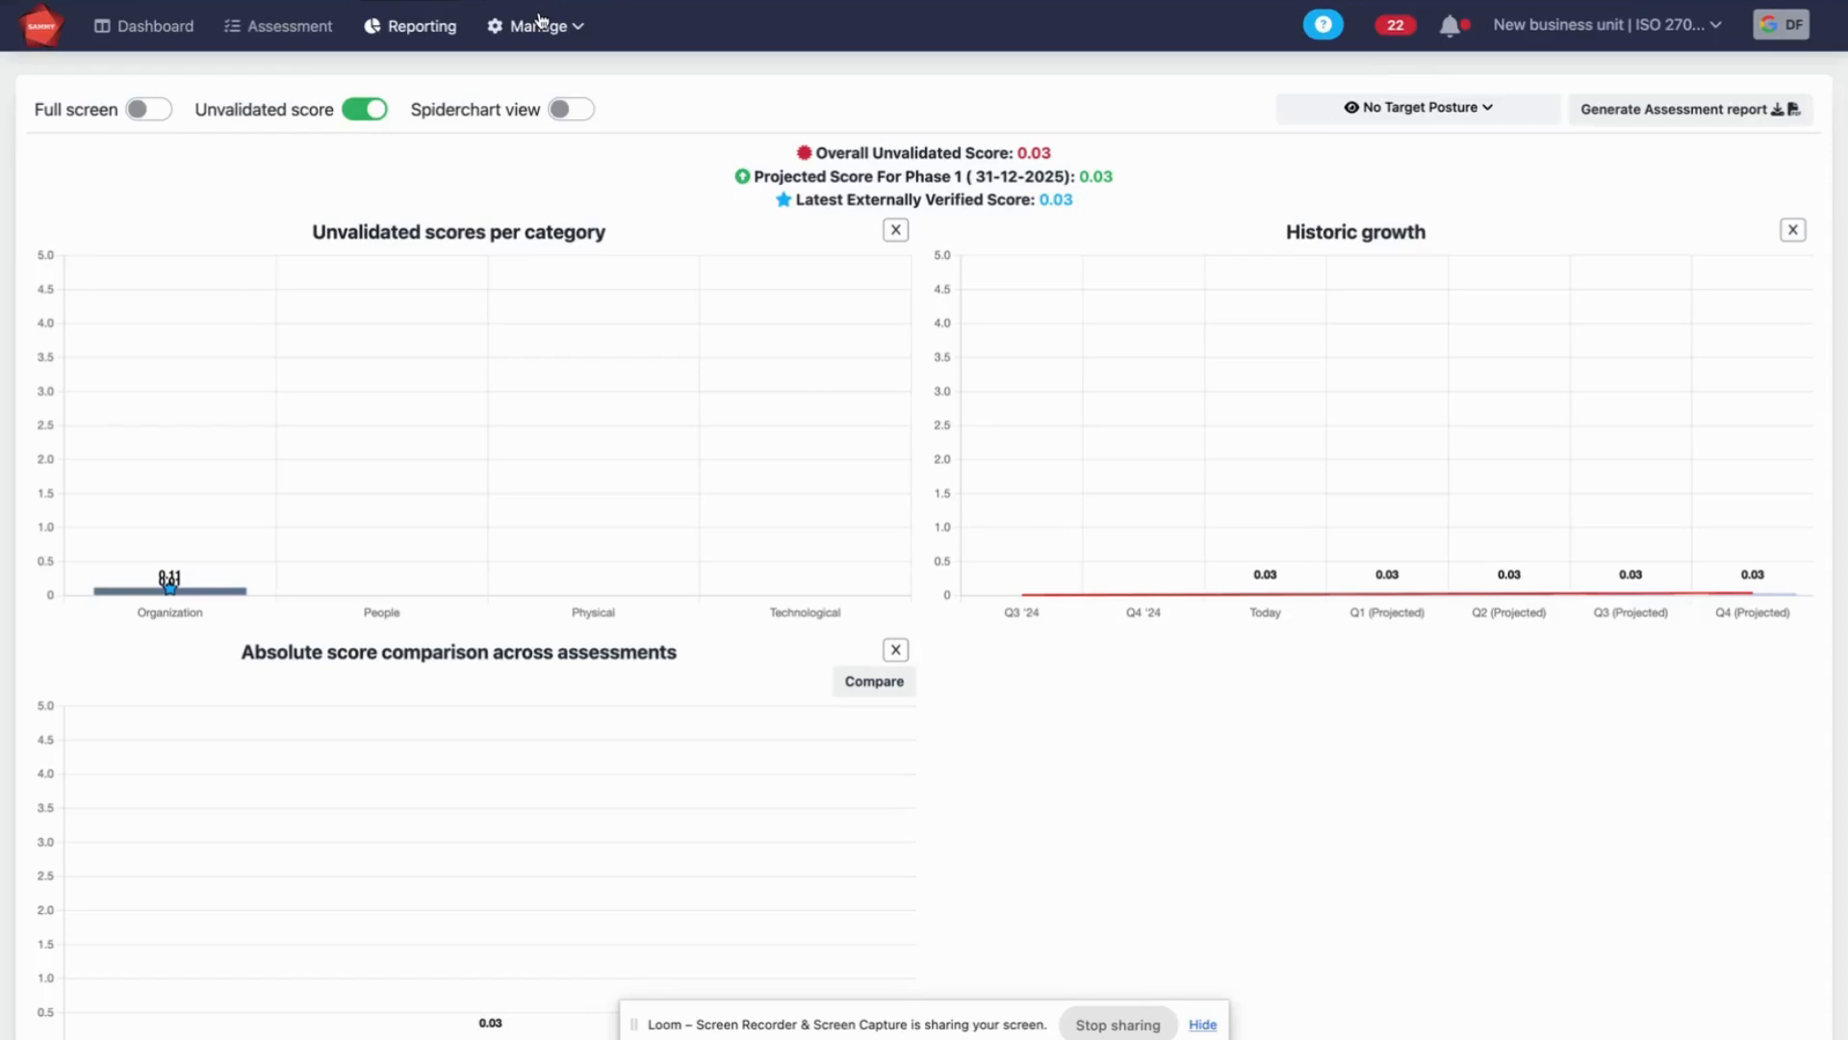
View the list of target scopes and return to the assessment
click(539, 21)
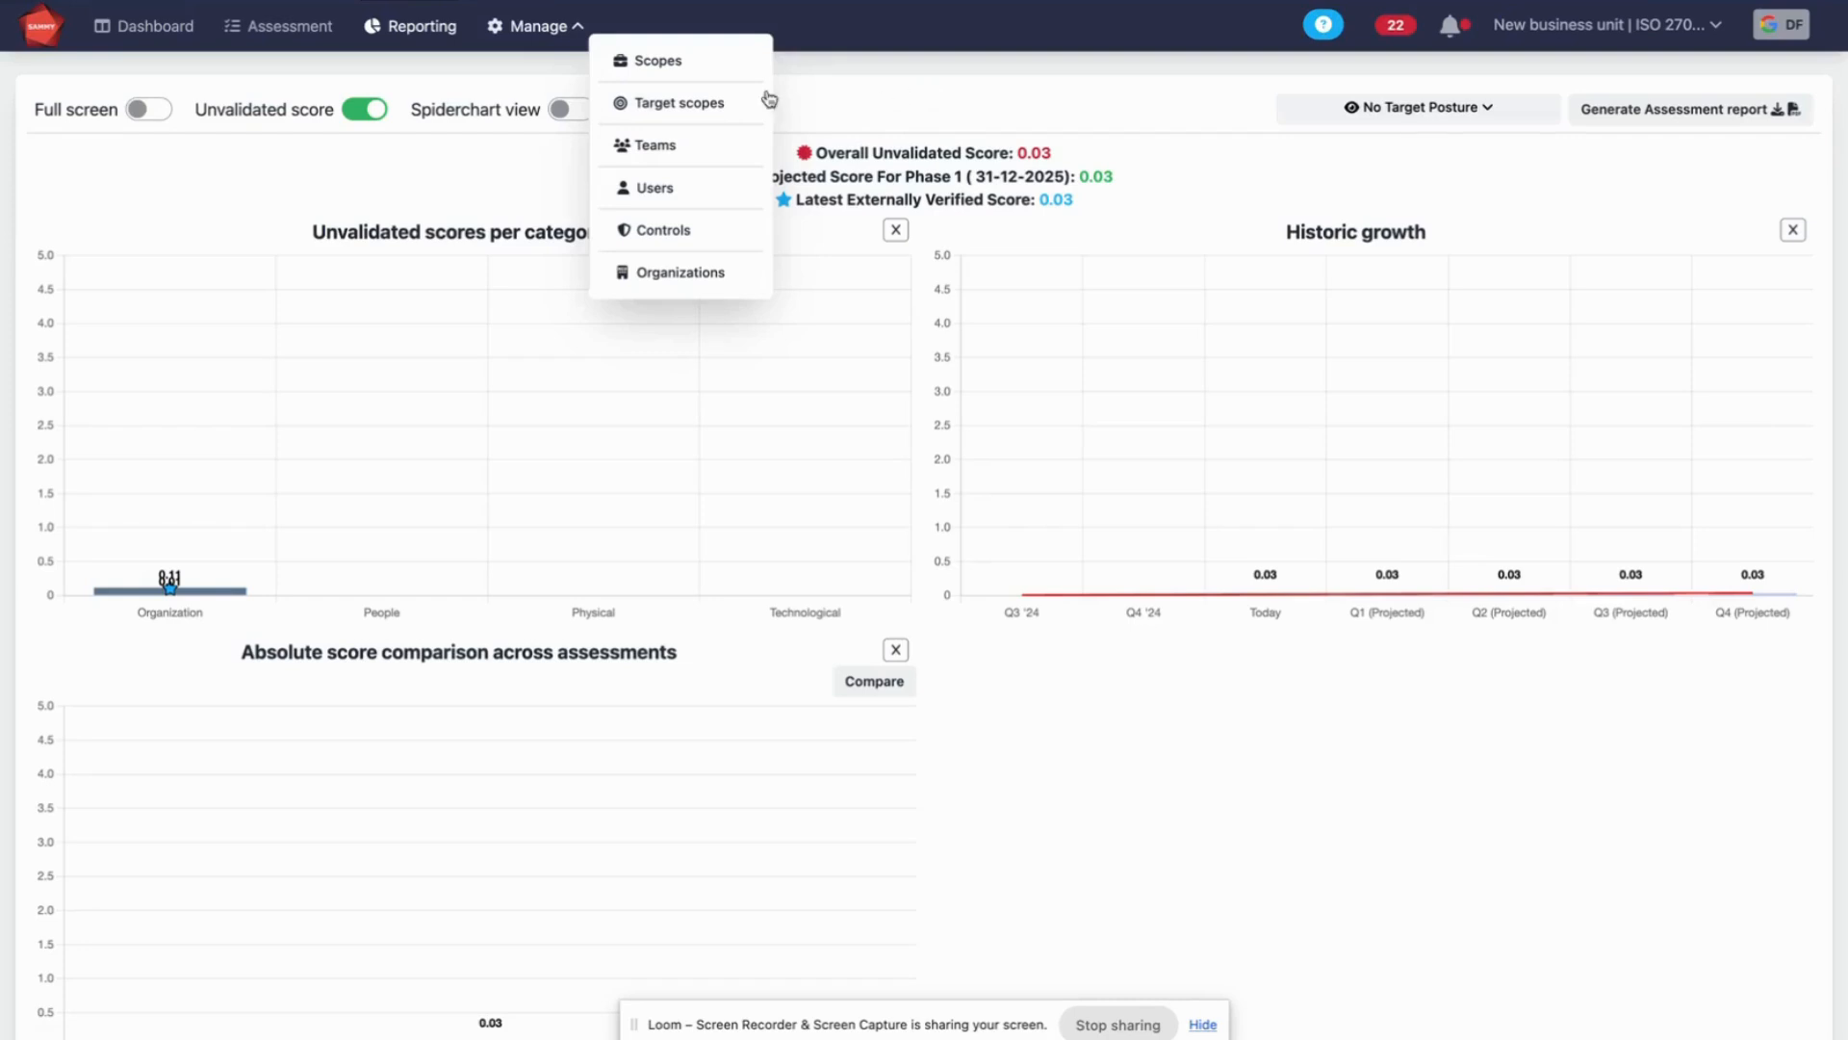
click(720, 103)
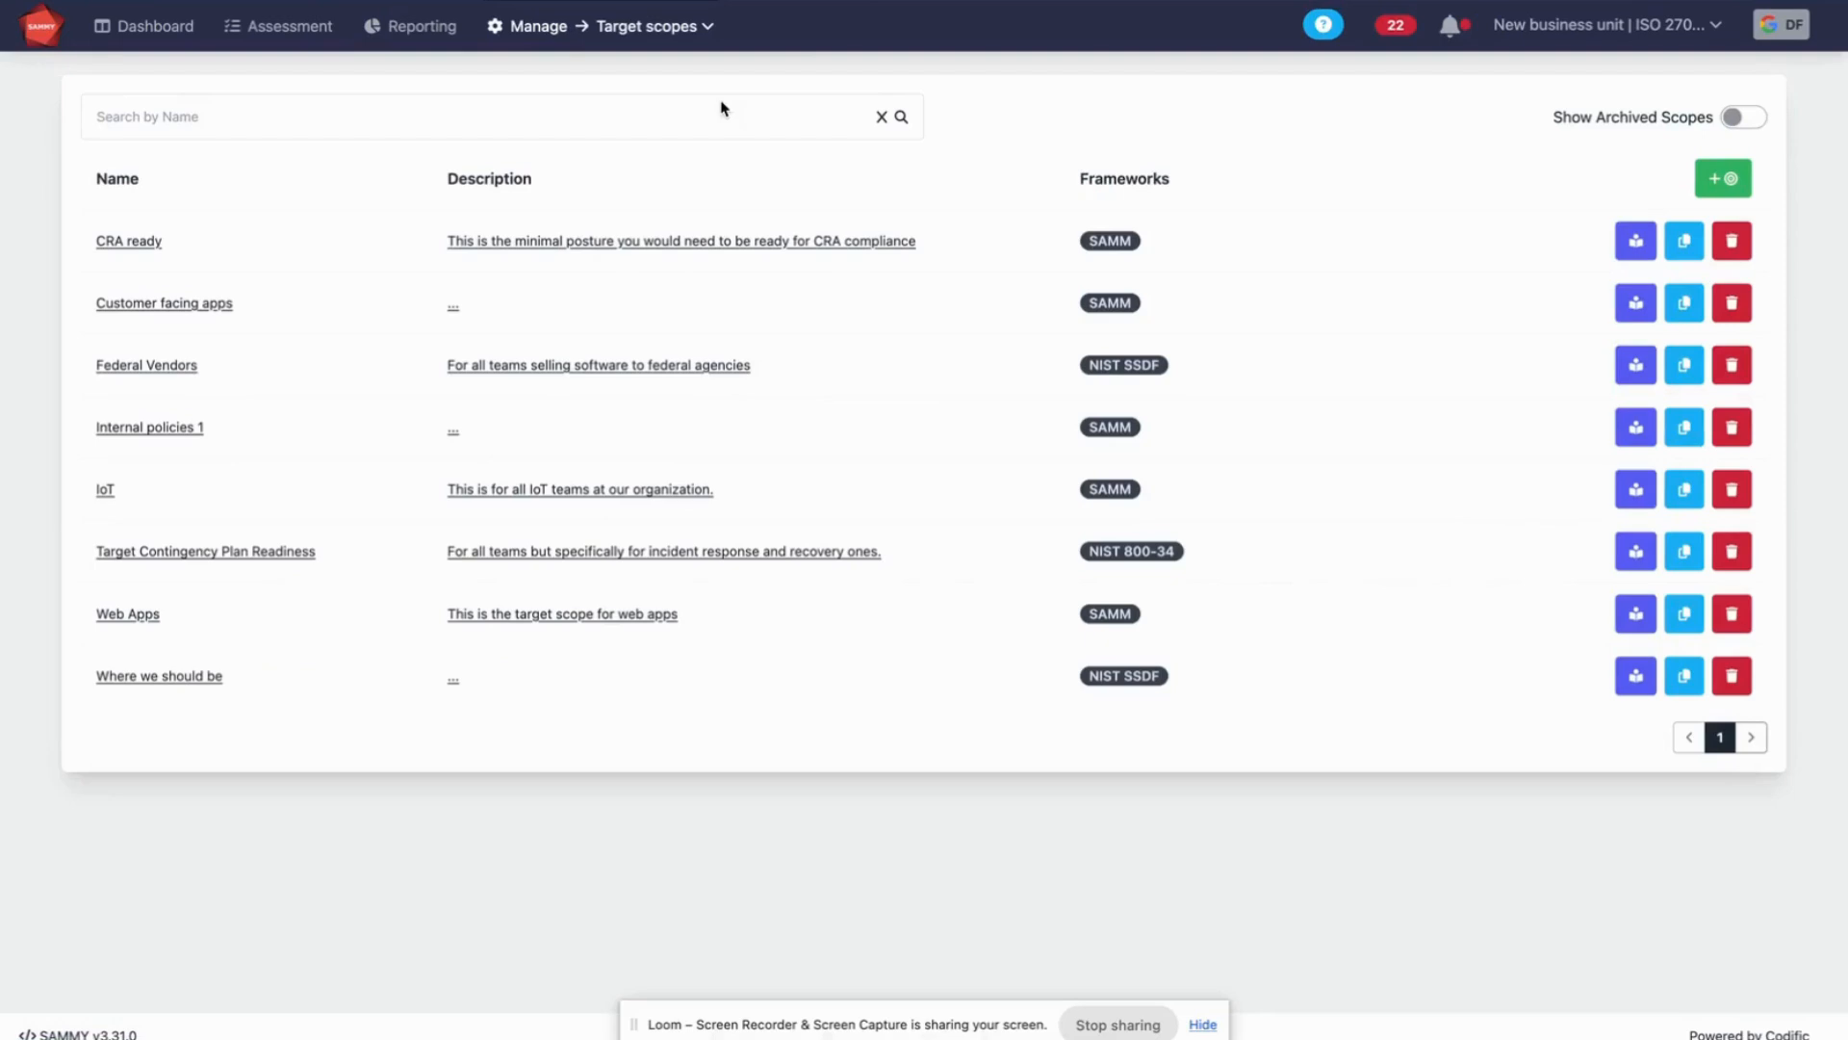
click(278, 38)
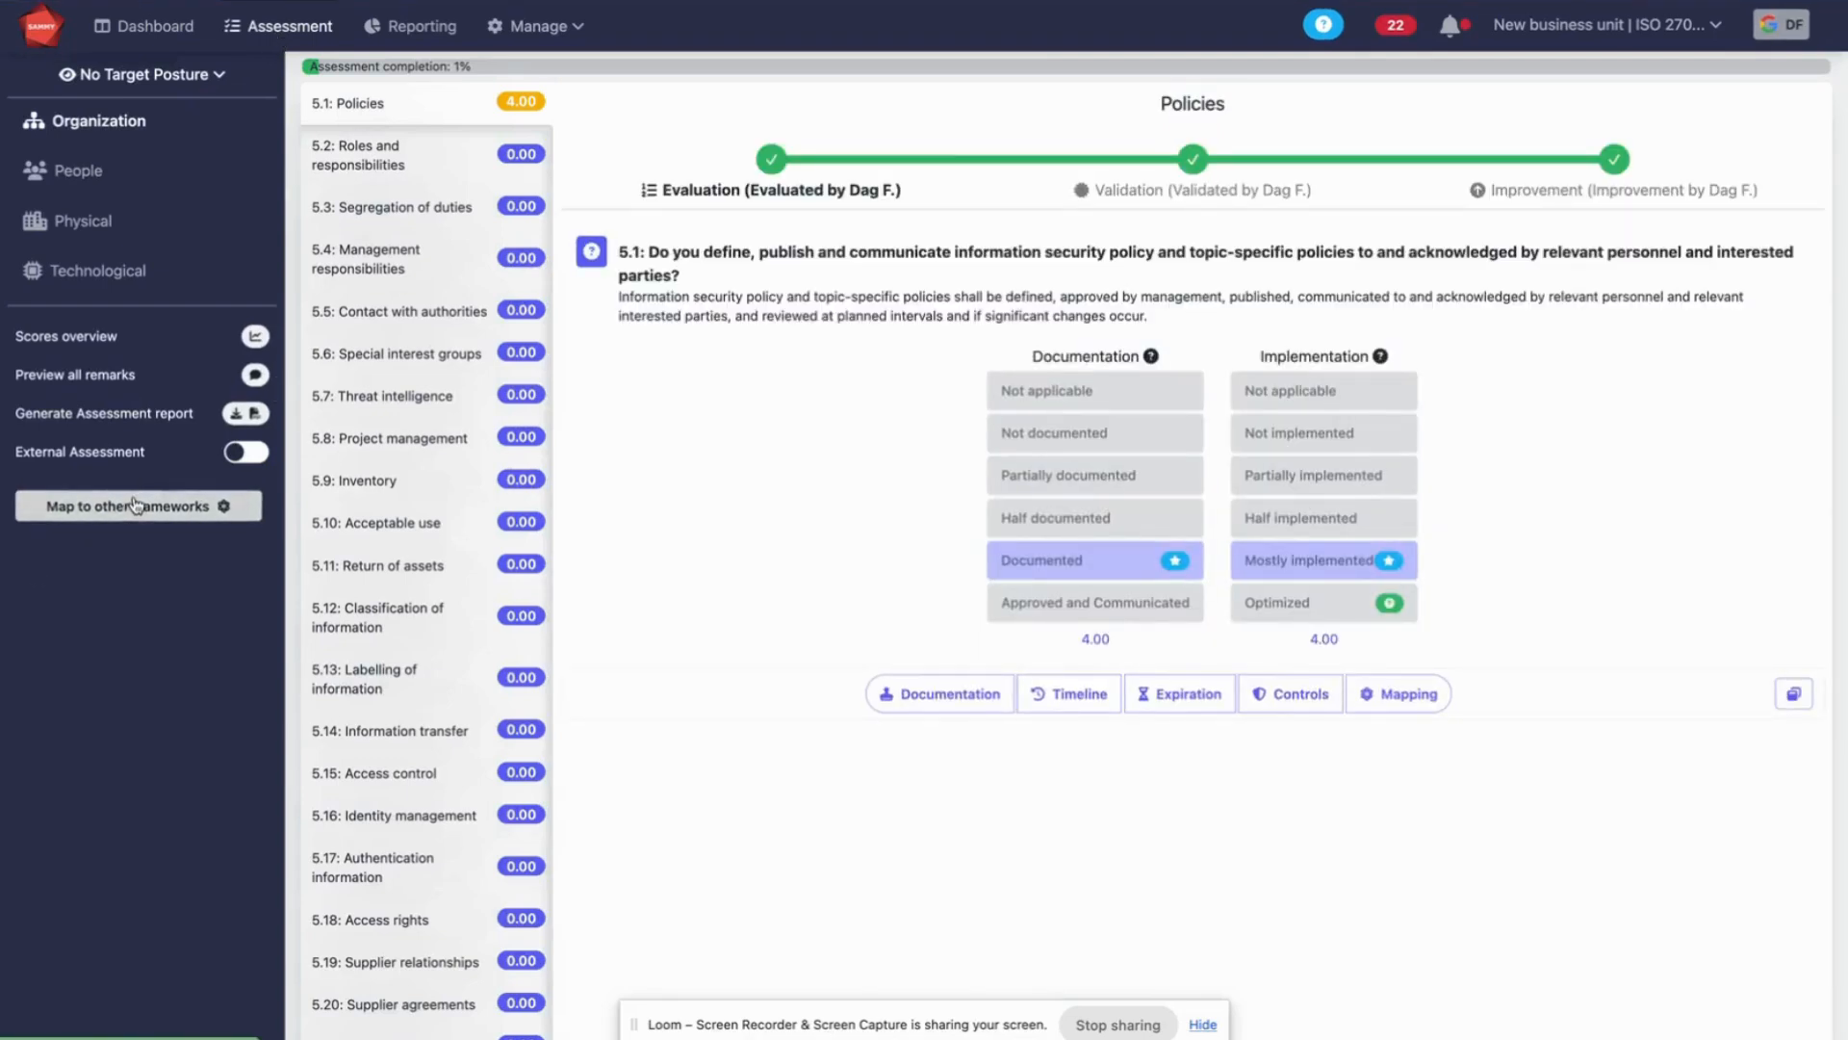
View the module for mapping the assessment to other frameworks and its standard selection, and return to the assessment
click(173, 504)
click(545, 339)
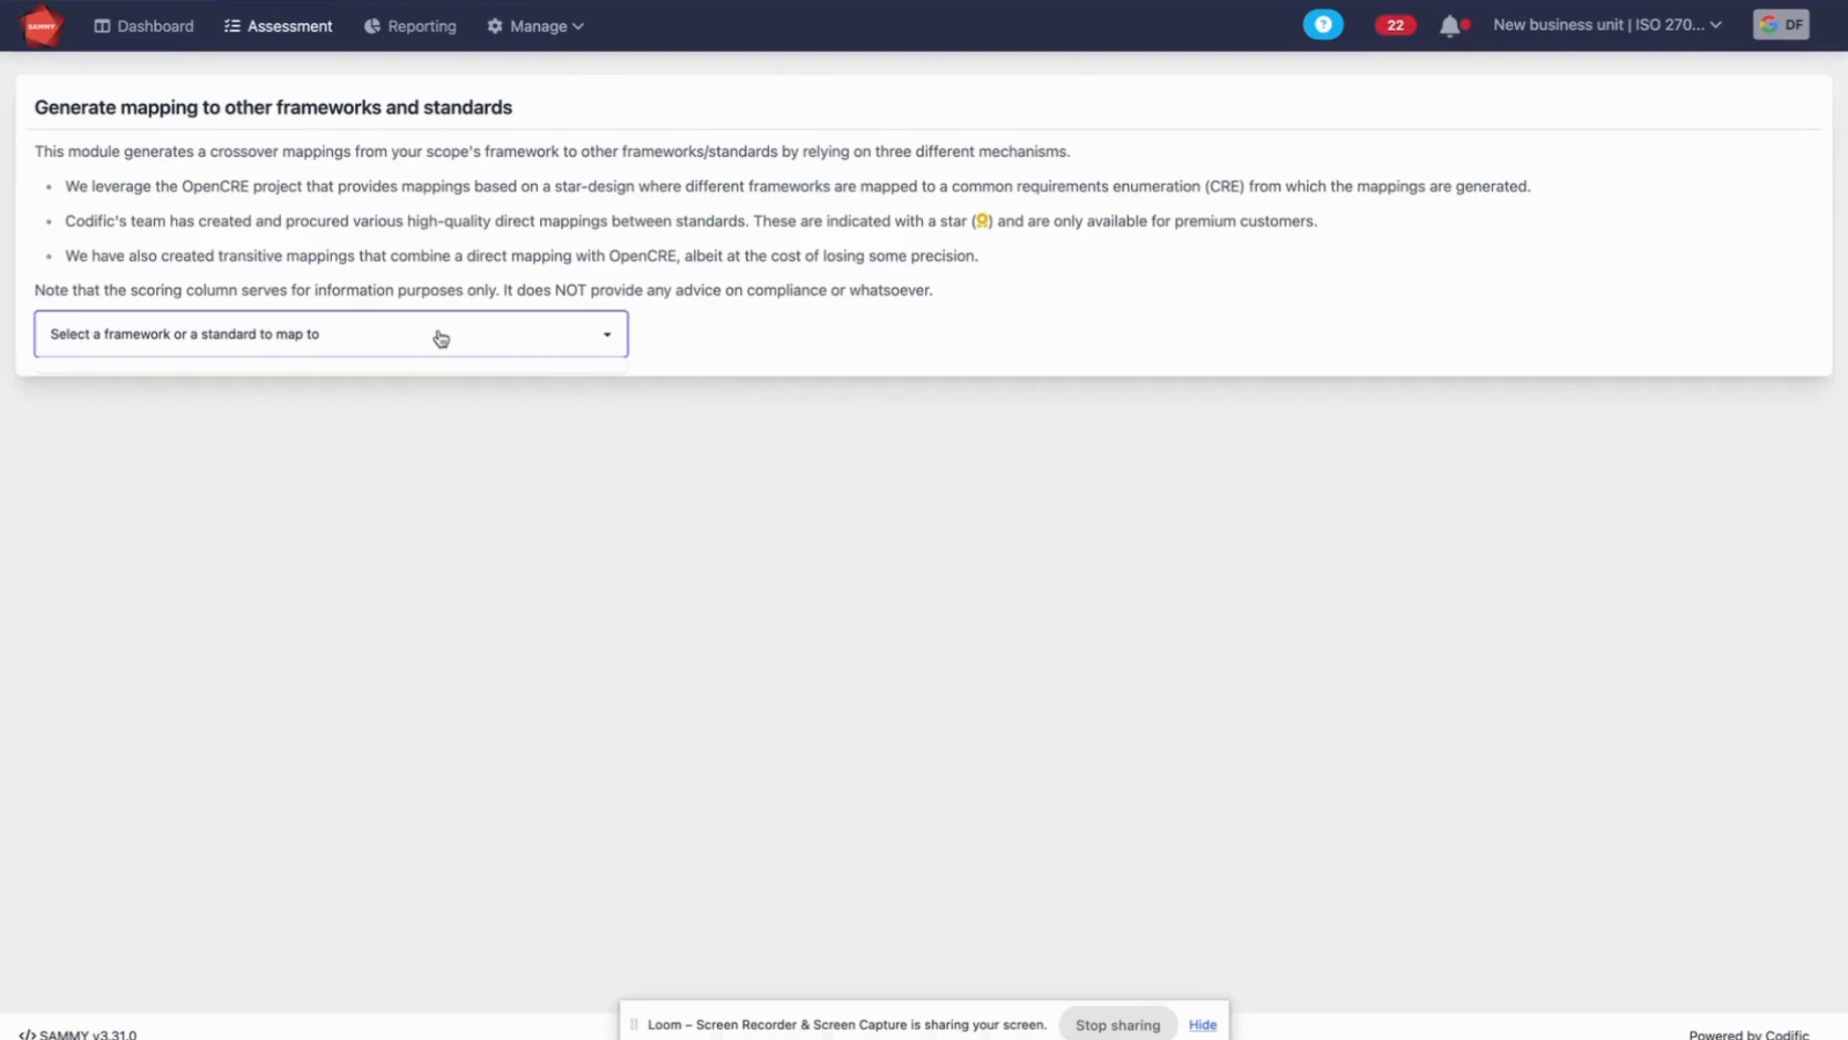
click(289, 27)
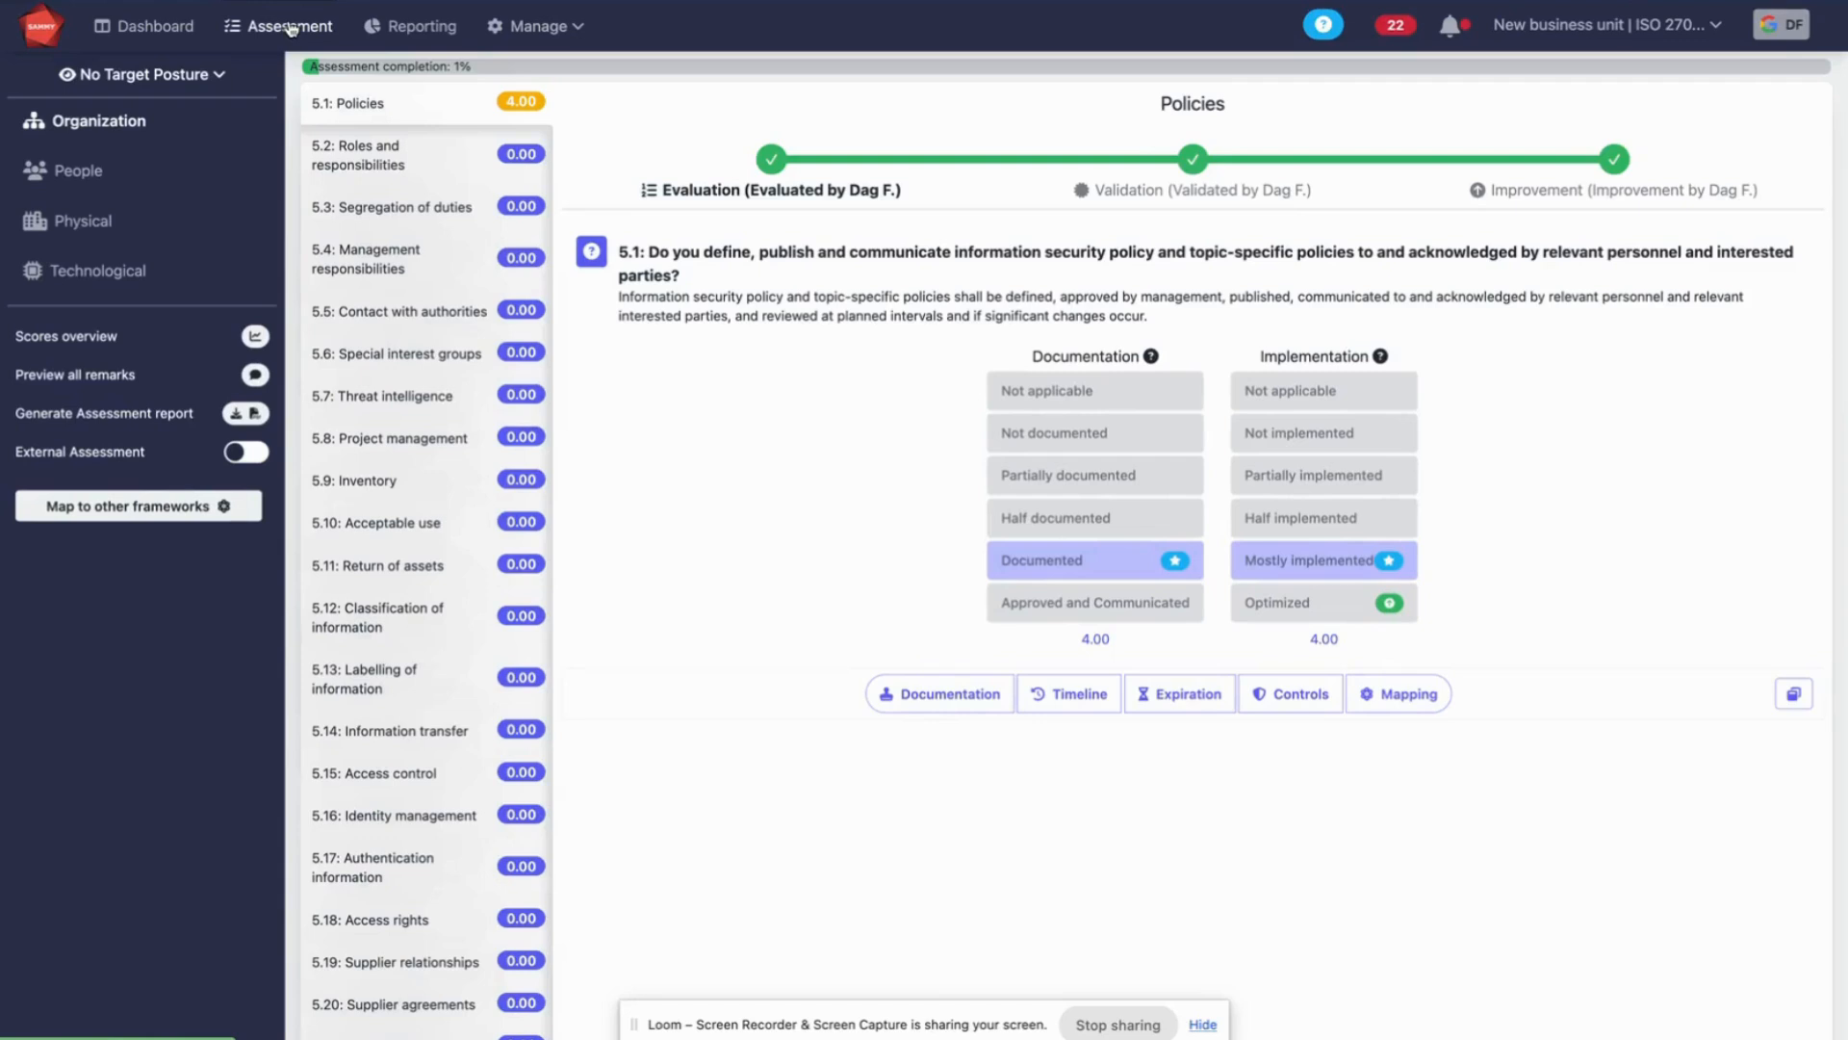
Open the scopes overview and display the organization's scopes as a hierarchy tree with their scores
click(577, 28)
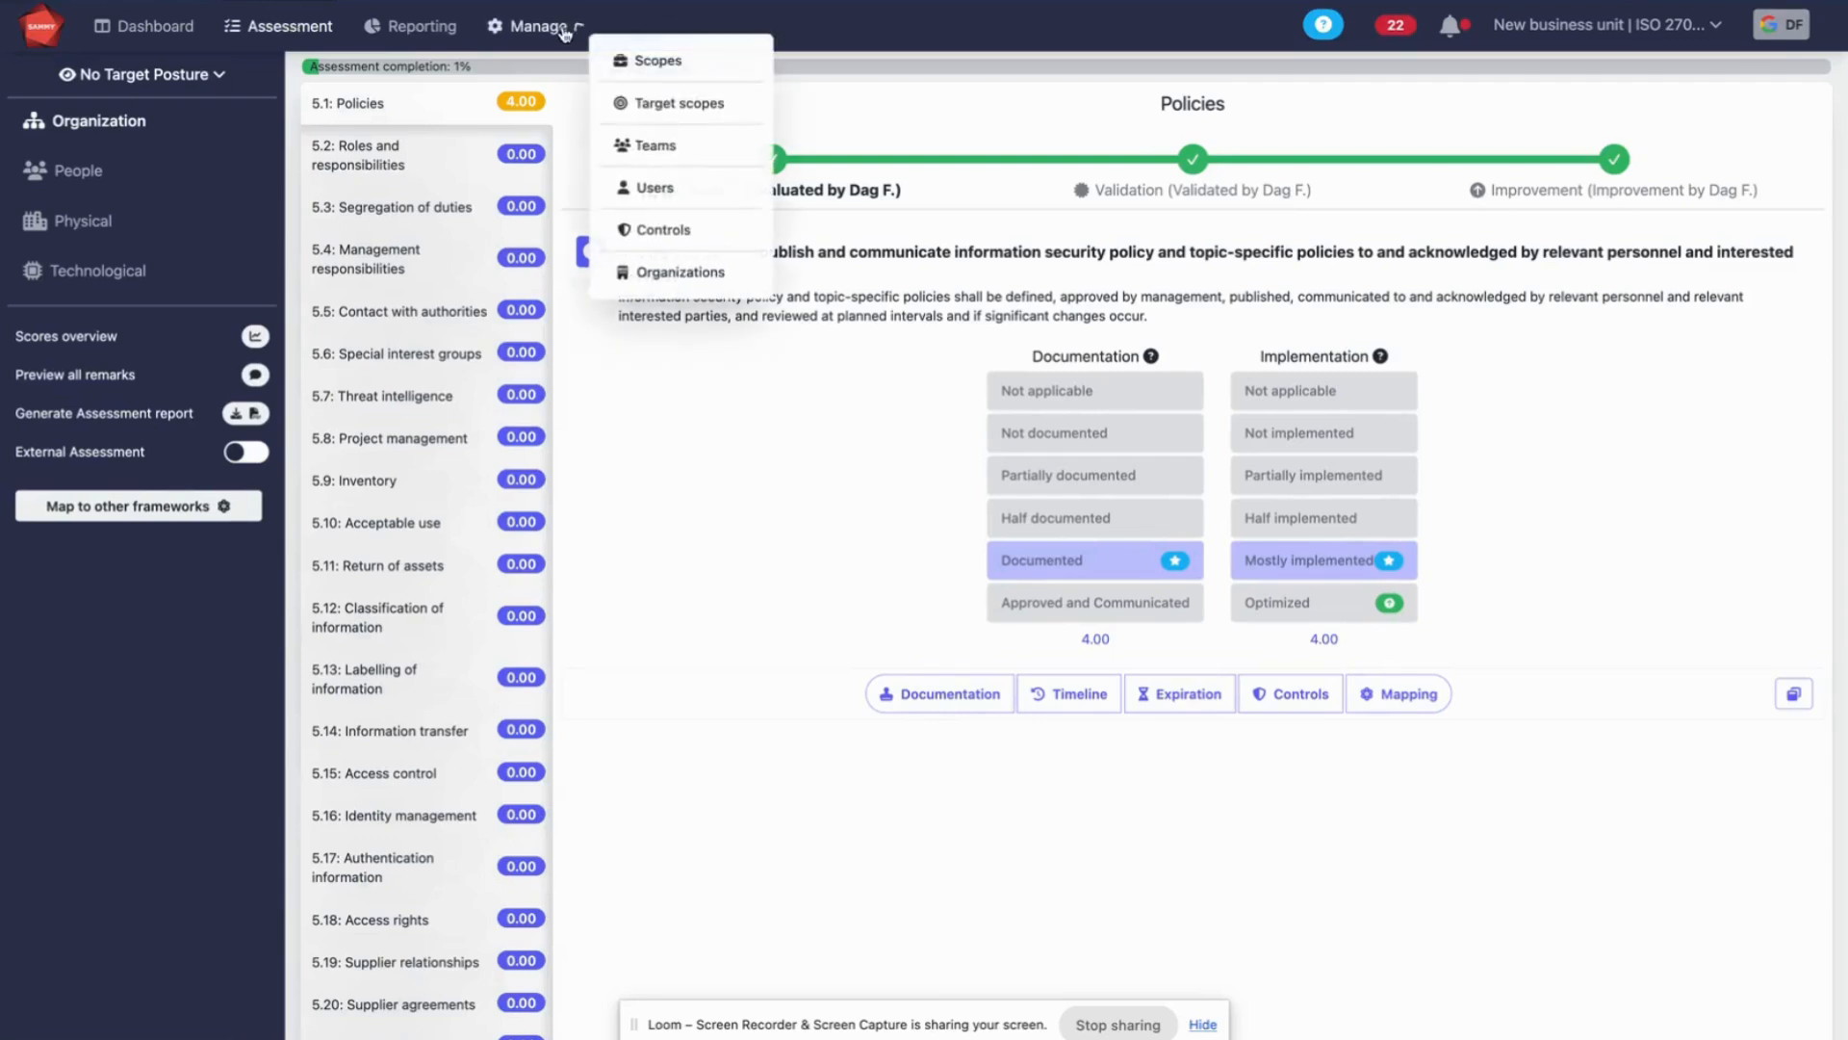
click(651, 61)
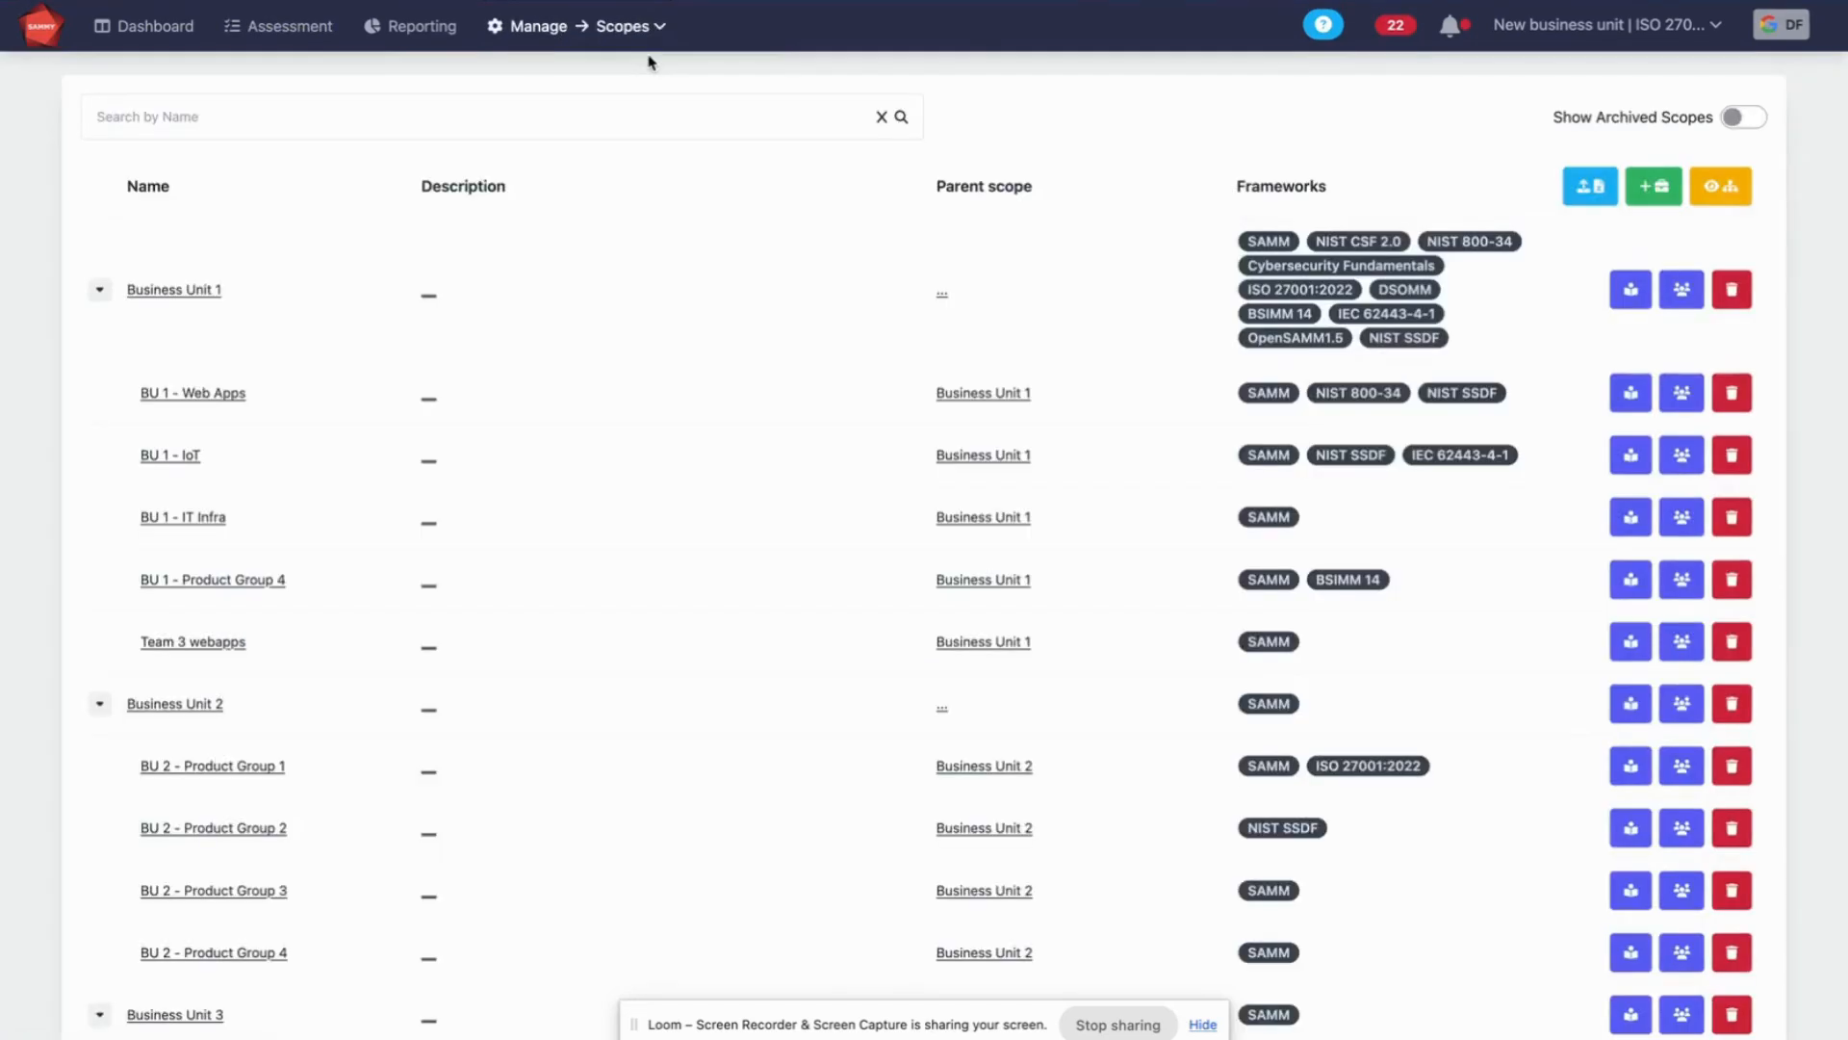
click(1722, 188)
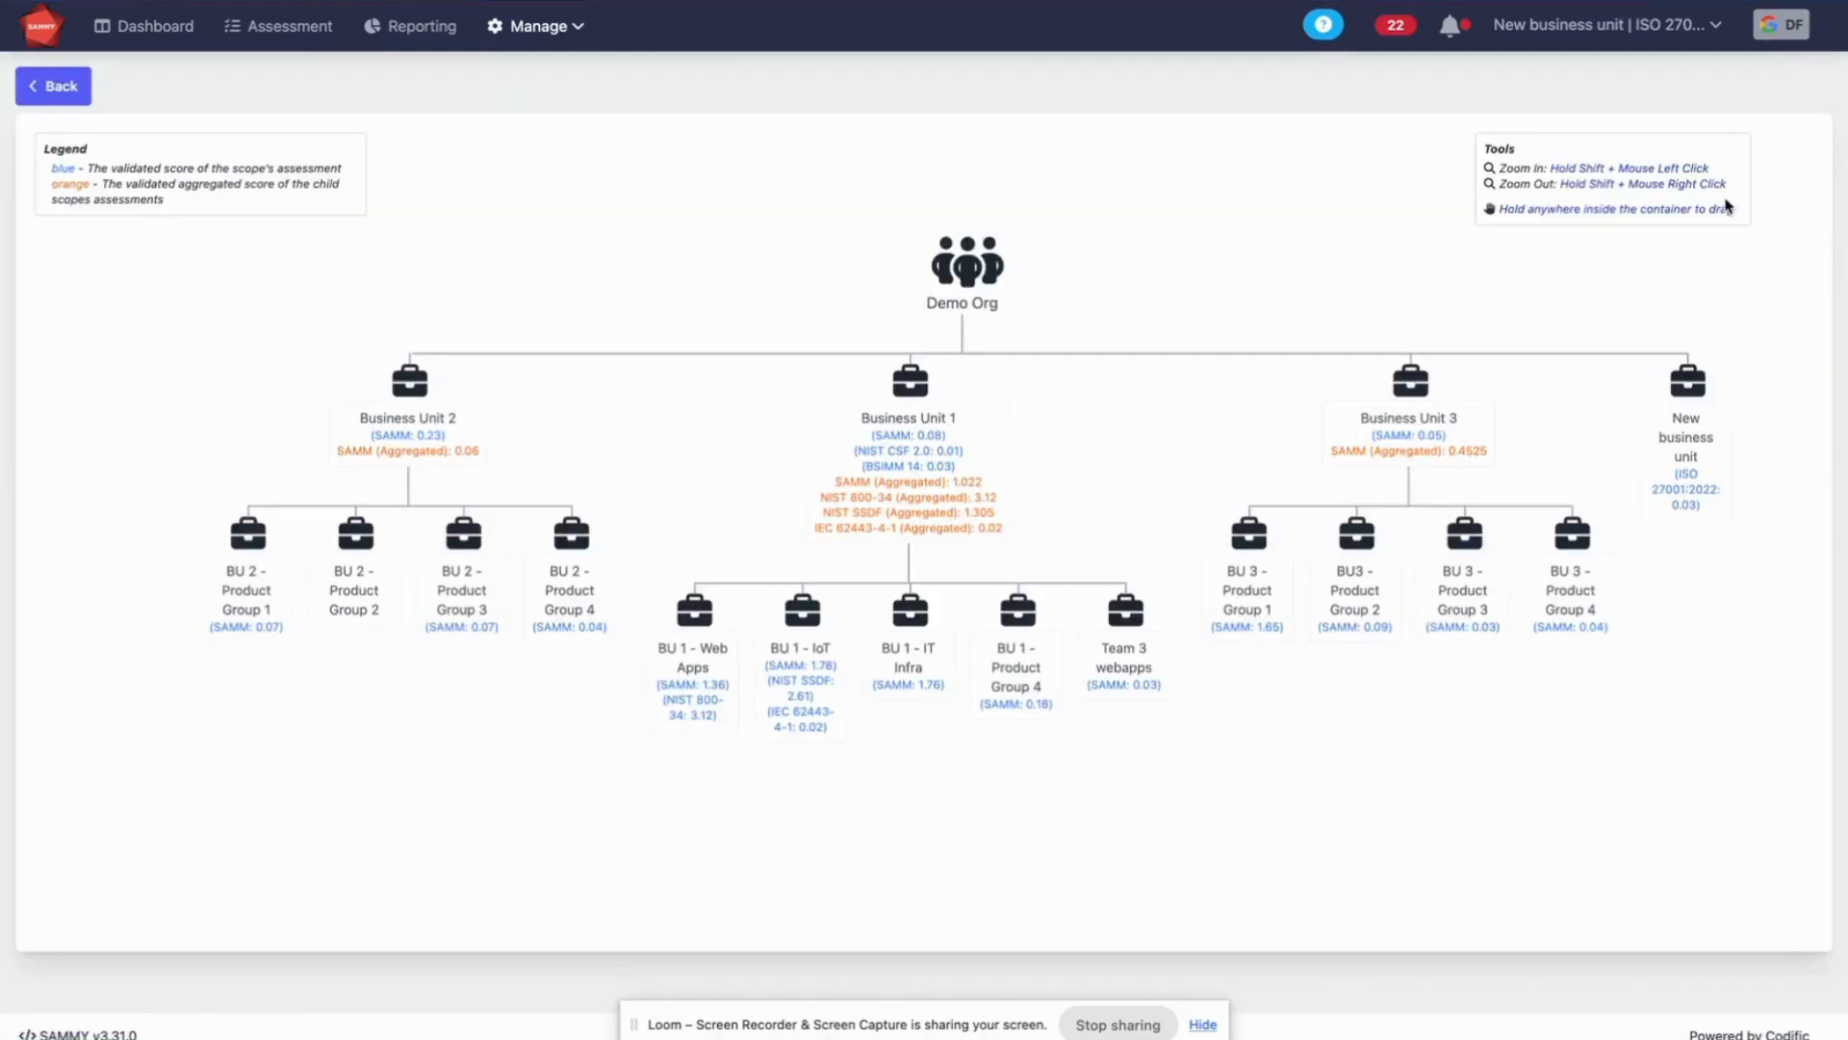